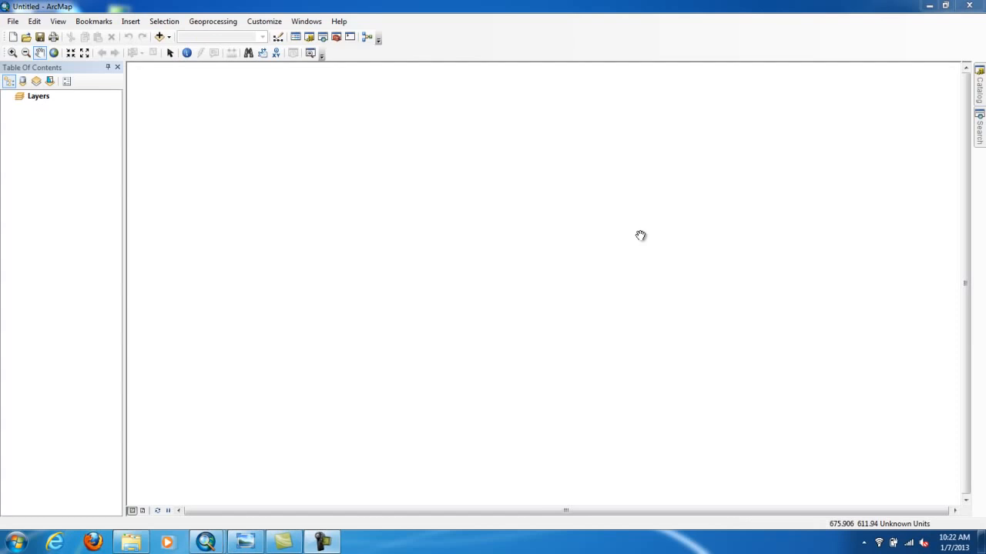
# Switch to Windows Photo Viewer to view the scanned Gulf of Mexico2.jpg nautical chart and return to ArcMap
pyautogui.click(245, 543)
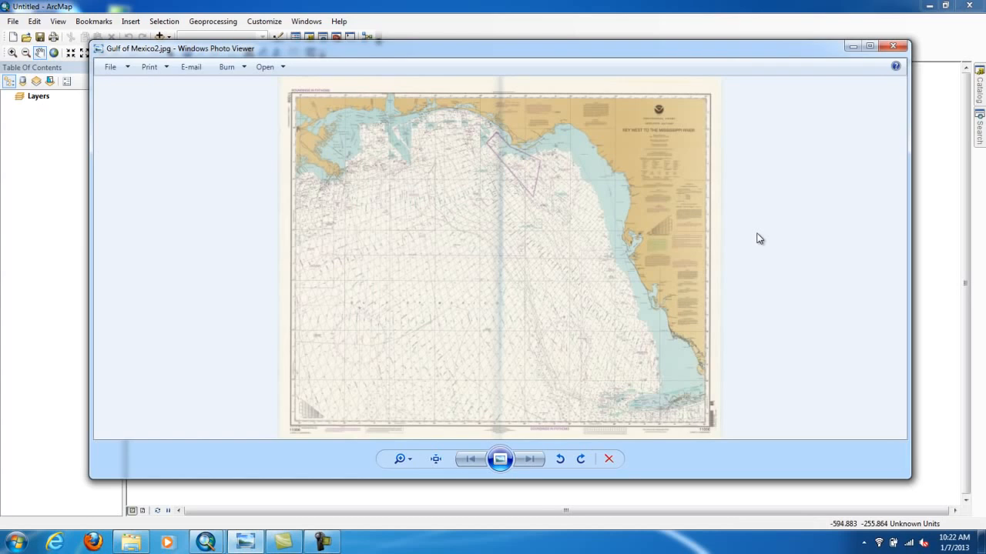
pyautogui.click(853, 47)
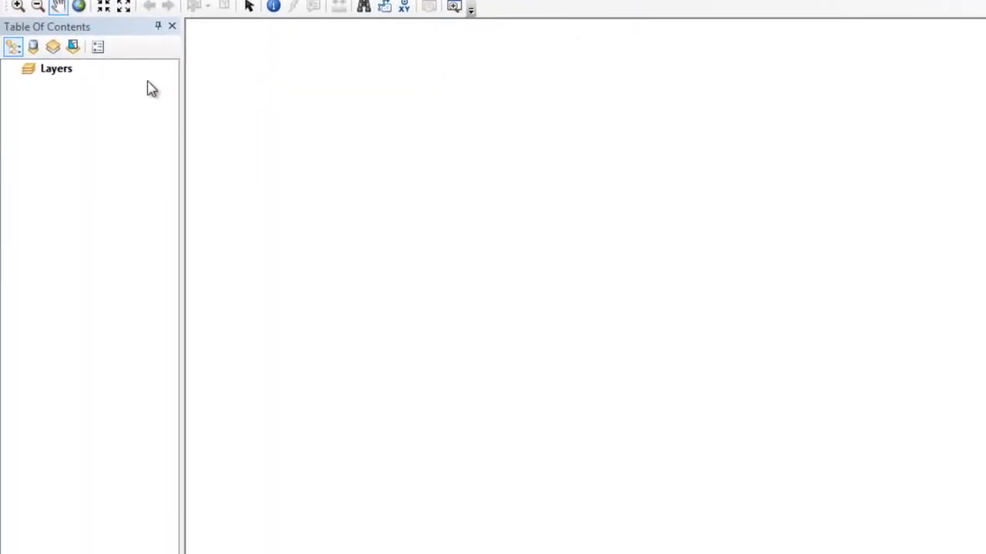
# Set the Layers data frame's coordinate system to the geographic world system WGS 1984
pyautogui.rightClick(59, 73)
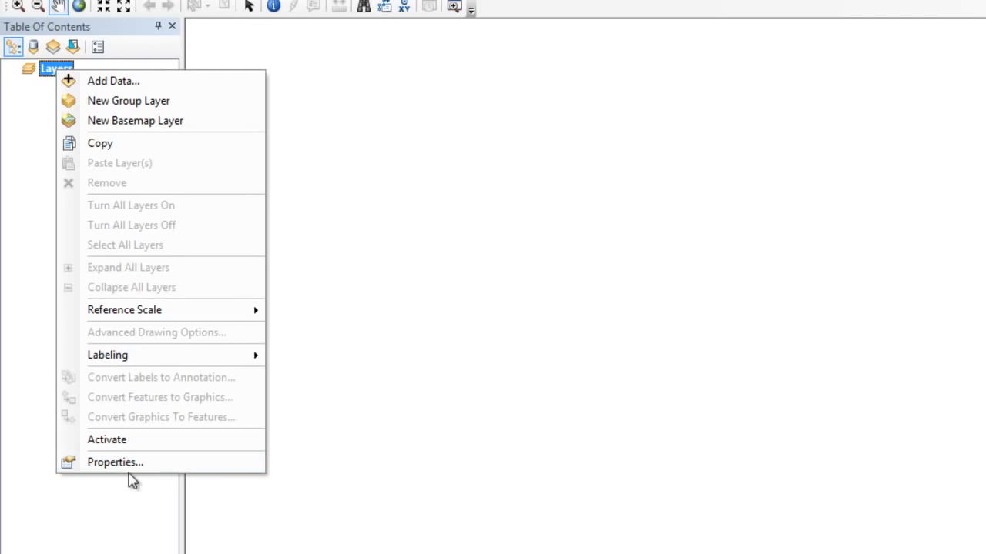
pyautogui.click(123, 463)
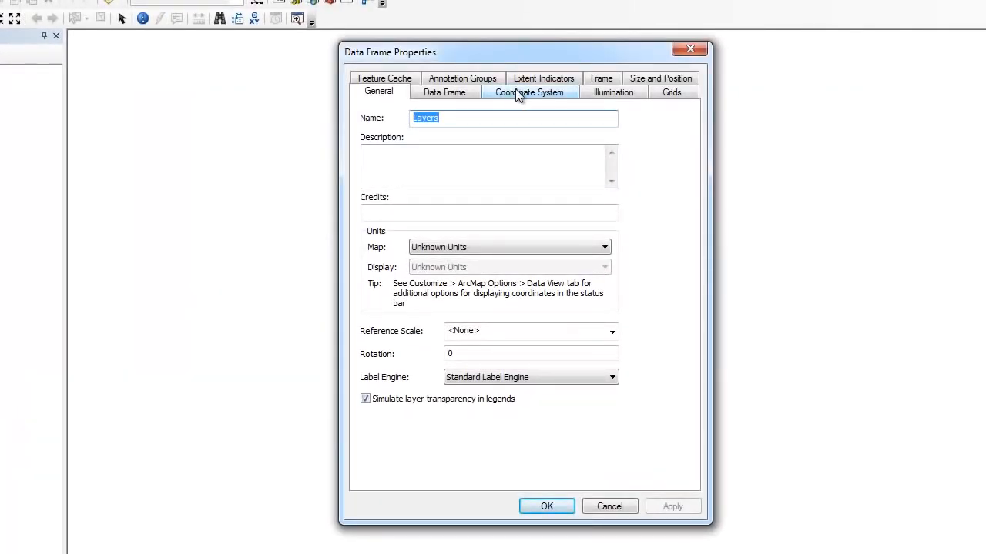
pyautogui.click(522, 93)
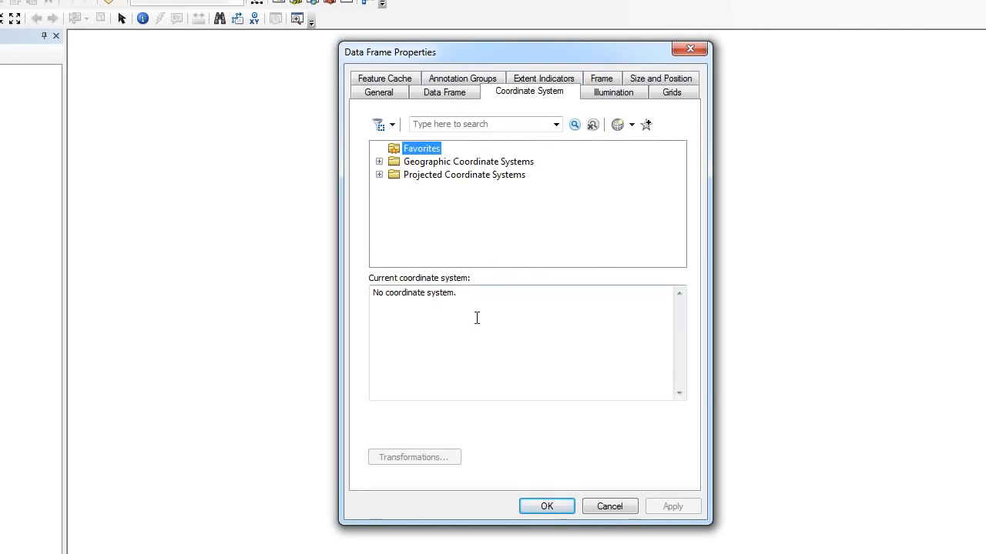
pyautogui.click(379, 161)
pyautogui.scroll(-3, 562, 171)
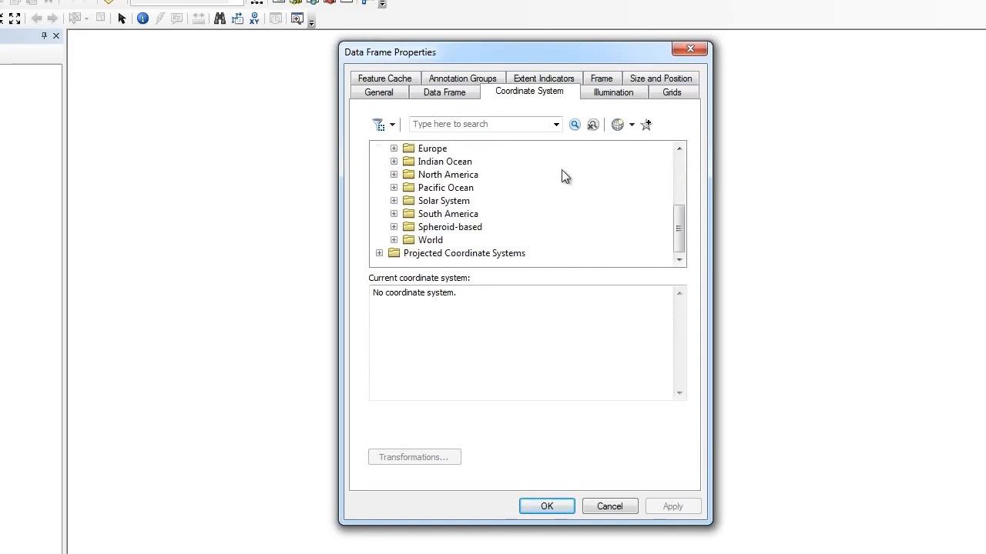
pyautogui.click(393, 240)
pyautogui.scroll(-3, 509, 205)
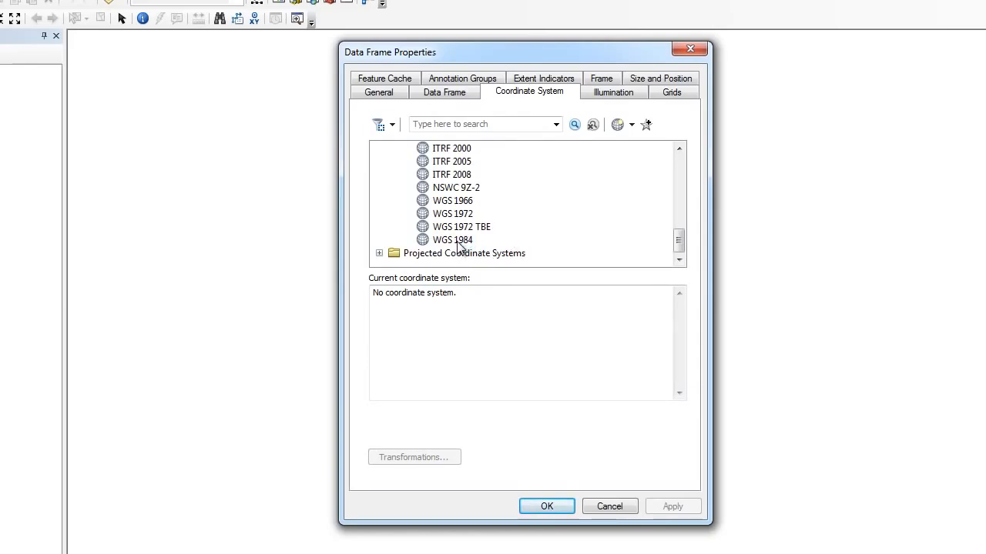
pyautogui.click(459, 241)
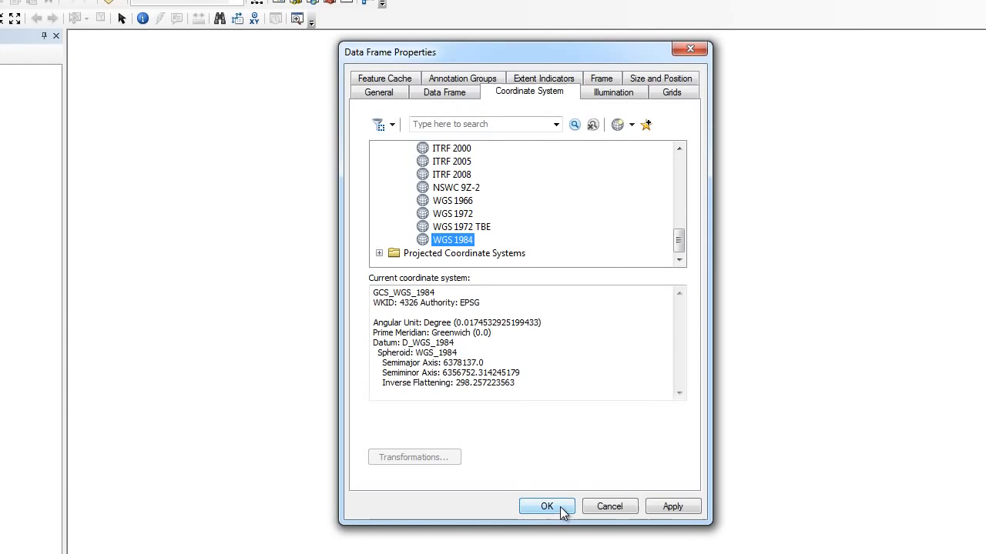
pyautogui.click(548, 506)
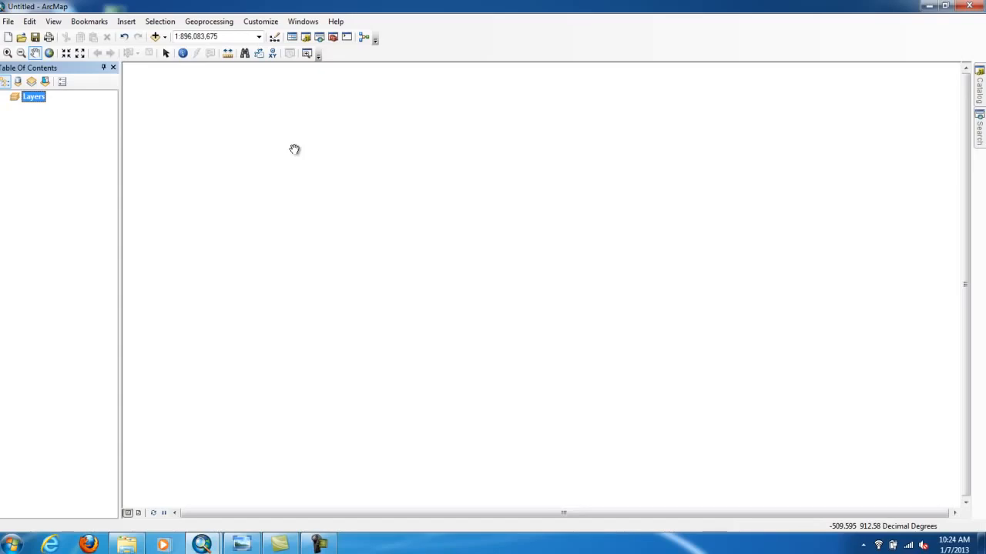
# Switch to the open Gulf_of_Mexico.mxd map and centre the US_coast layer on the Gulf coast and Florida
pyautogui.click(204, 544)
pyautogui.click(249, 498)
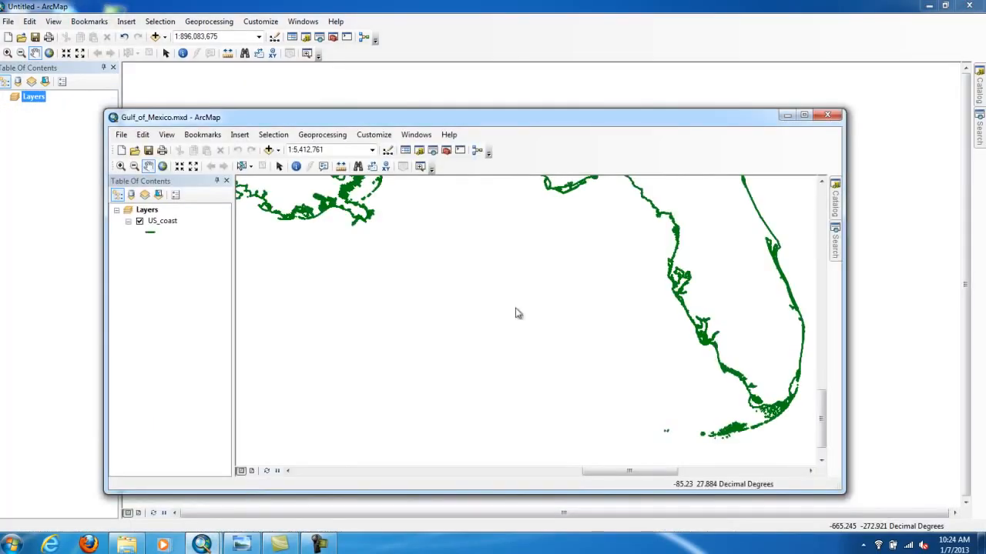
pyautogui.moveTo(513, 254); pyautogui.dragTo(556, 110)
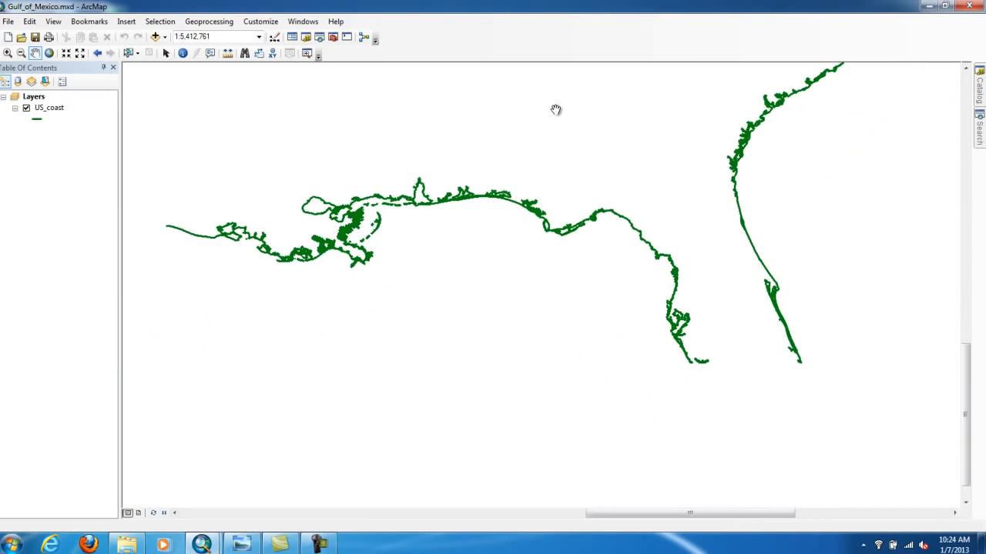
pyautogui.moveTo(561, 192); pyautogui.dragTo(598, 161)
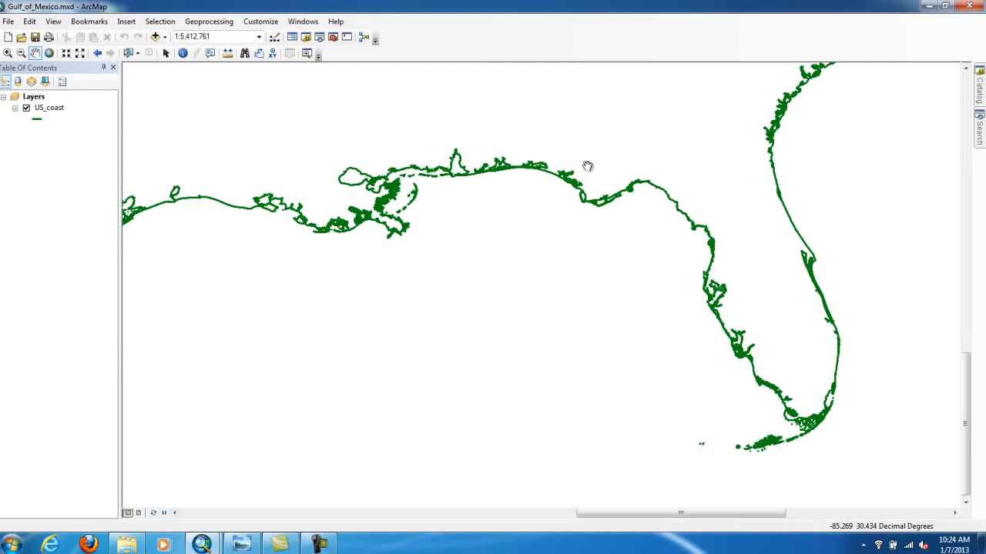
# Add the raster Gulf of Mexico2.jpg to the map without building pyramids, accepting its missing spatial reference
pyautogui.click(164, 37)
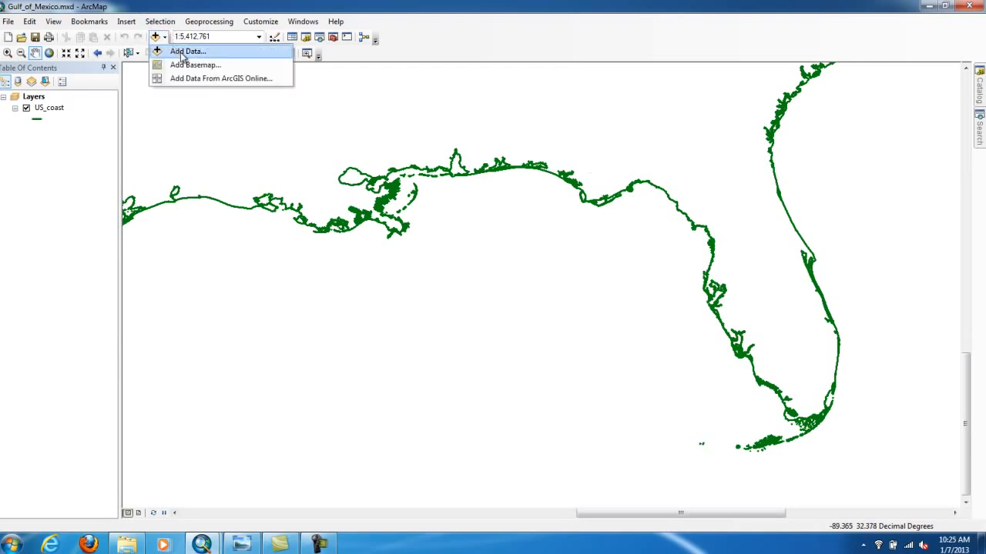
pyautogui.click(183, 54)
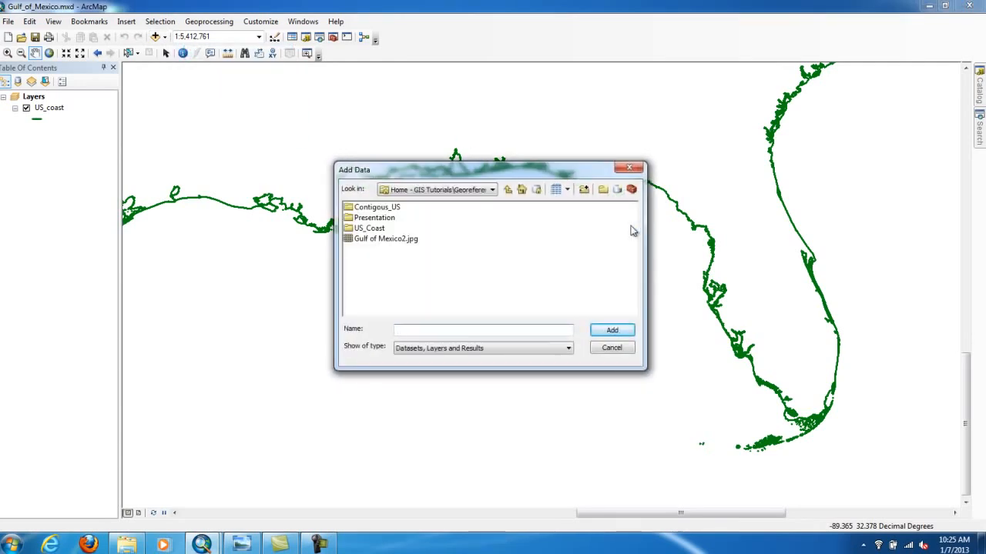
pyautogui.click(380, 240)
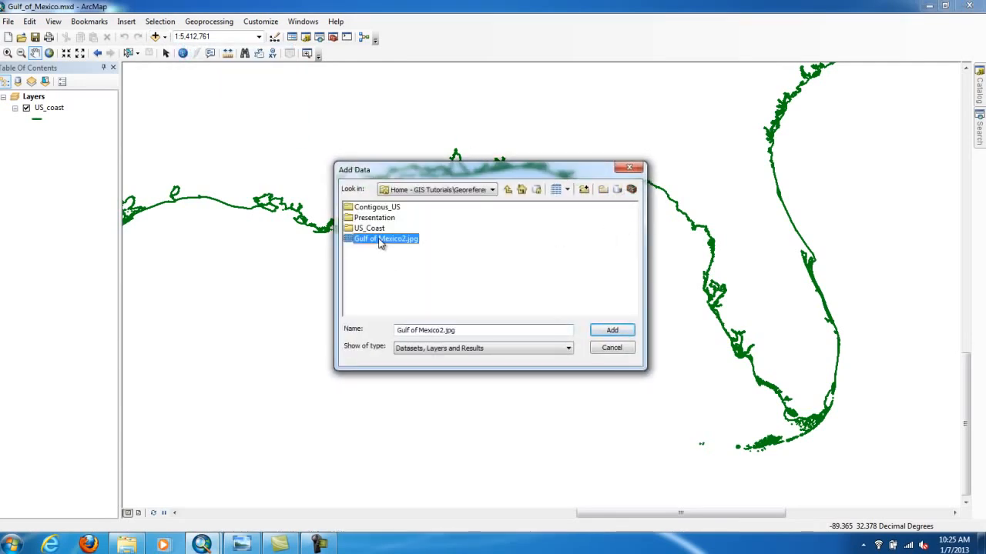
pyautogui.click(623, 330)
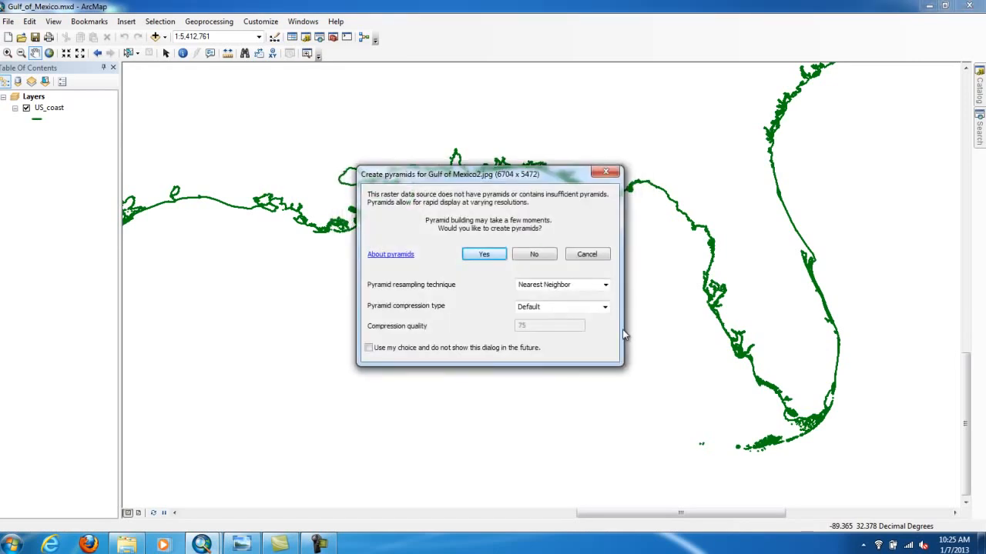
pyautogui.click(533, 255)
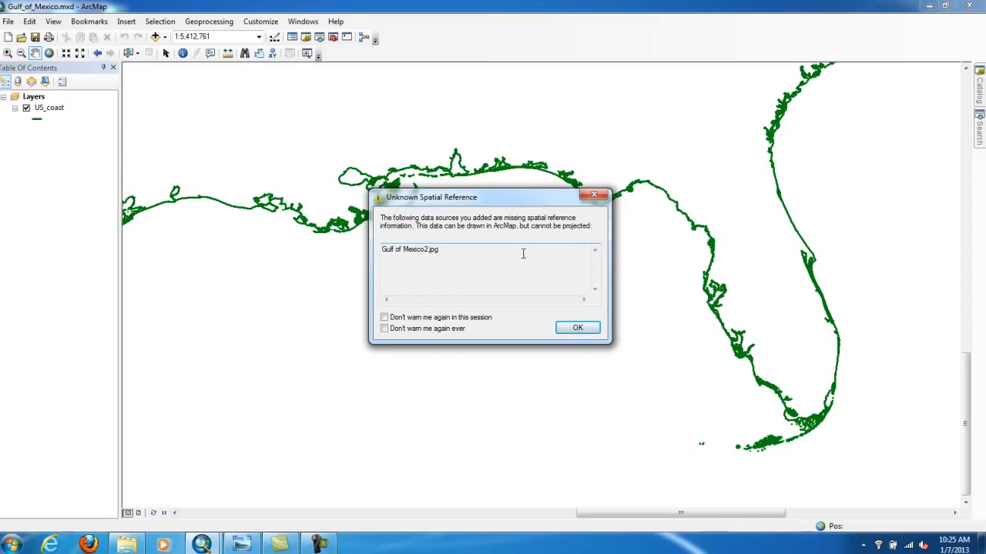
pyautogui.click(577, 327)
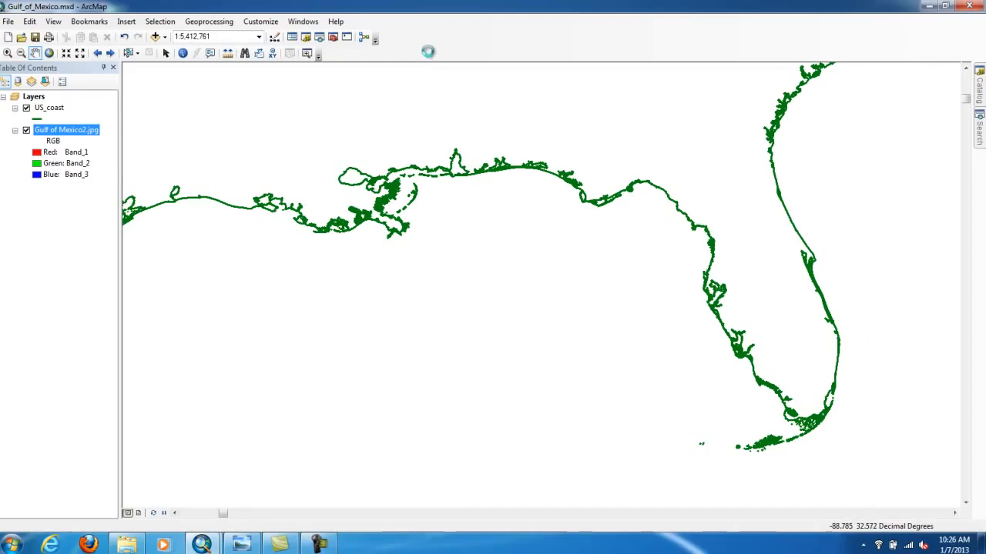
# Display the Georeferencing toolbar and dock it beside the existing tools above the map
pyautogui.rightClick(459, 52)
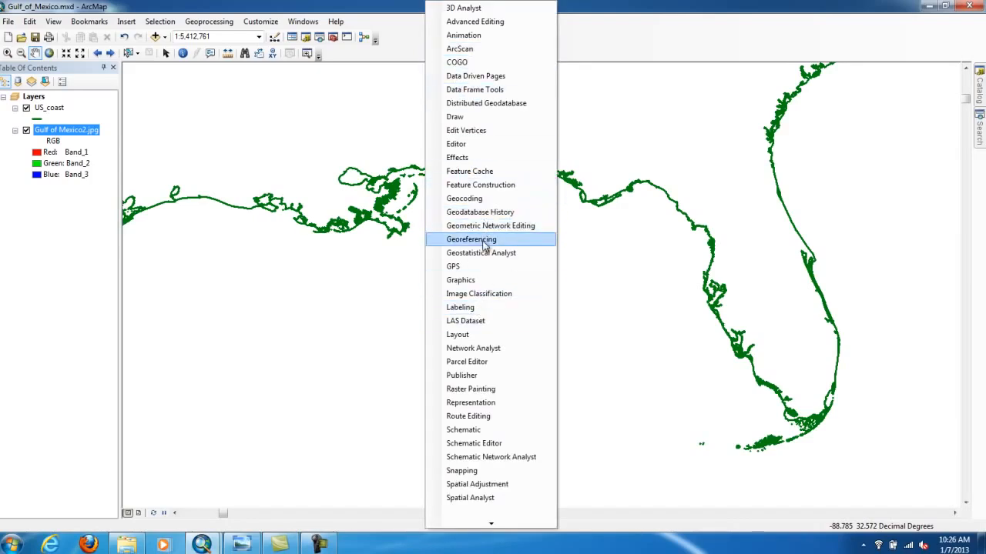
pyautogui.click(445, 244)
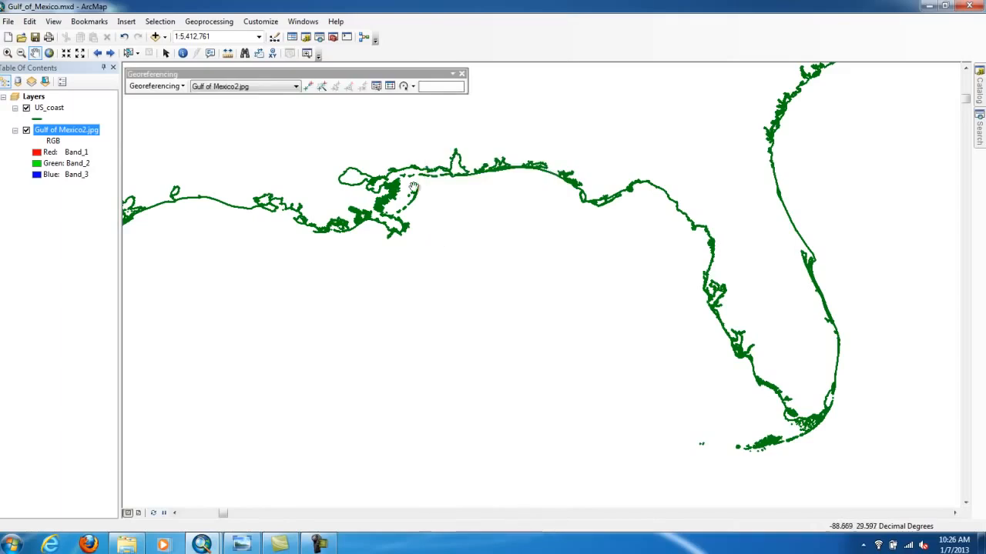
pyautogui.moveTo(354, 73); pyautogui.dragTo(442, 50)
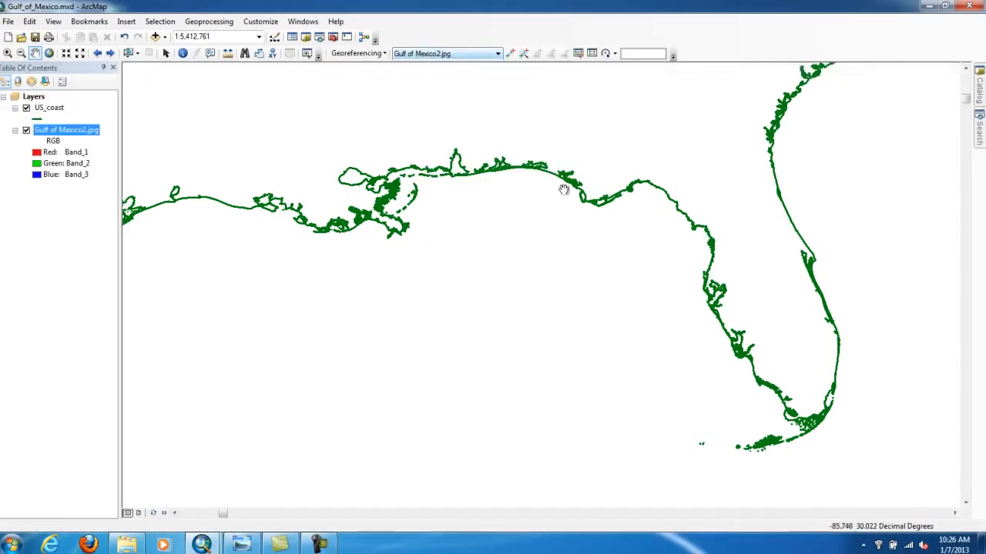
# Fit the Gulf of Mexico2.jpg chart to the display, framed on the Gulf coastline from Louisiana to Florida
pyautogui.click(7, 53)
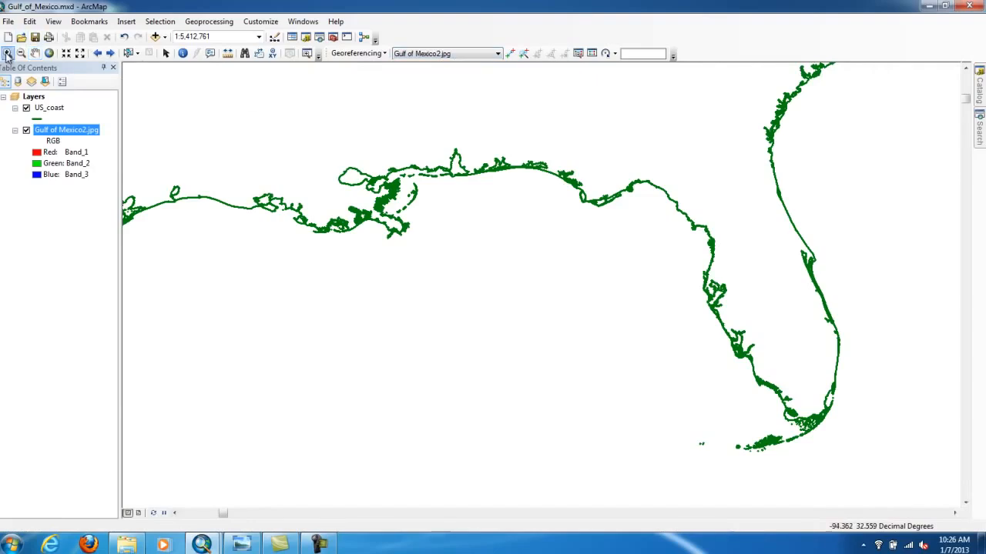
pyautogui.moveTo(324, 115); pyautogui.dragTo(730, 360)
pyautogui.moveTo(814, 455); pyautogui.dragTo(808, 501)
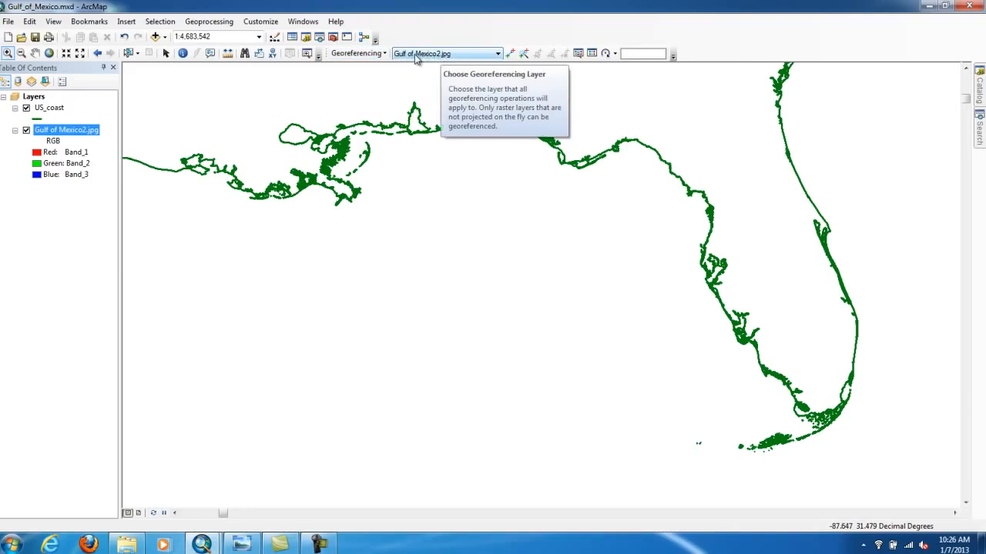
pyautogui.click(359, 54)
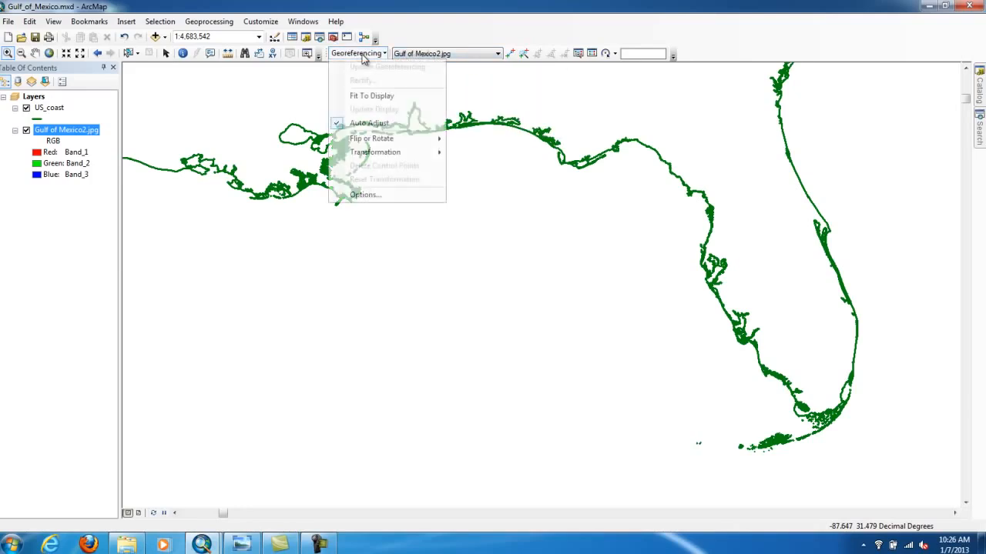
pyautogui.click(382, 97)
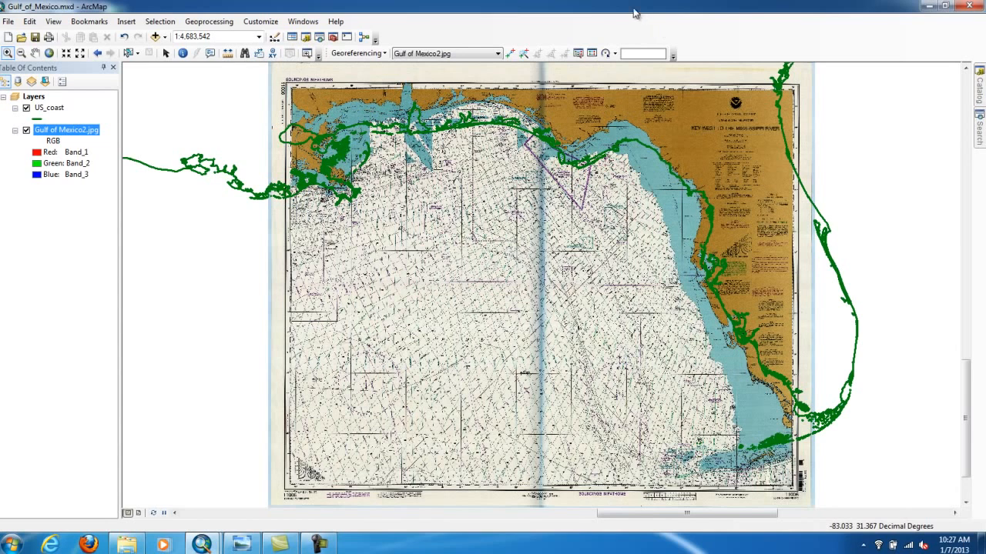
# Add a control point linking the chart's Caloosahatchee River mouth beside San Carlos Bay to the matching point on US_coast
pyautogui.click(511, 54)
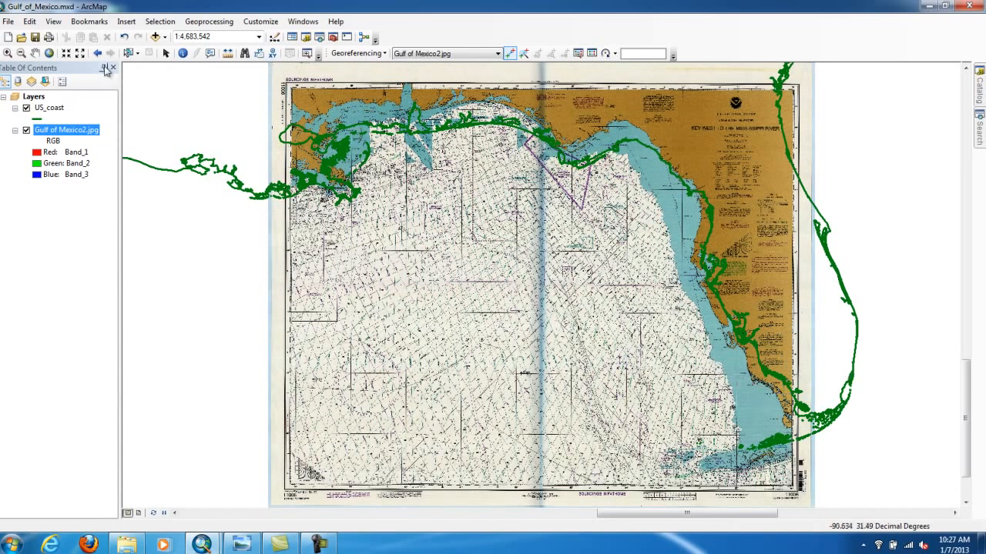
pyautogui.click(7, 54)
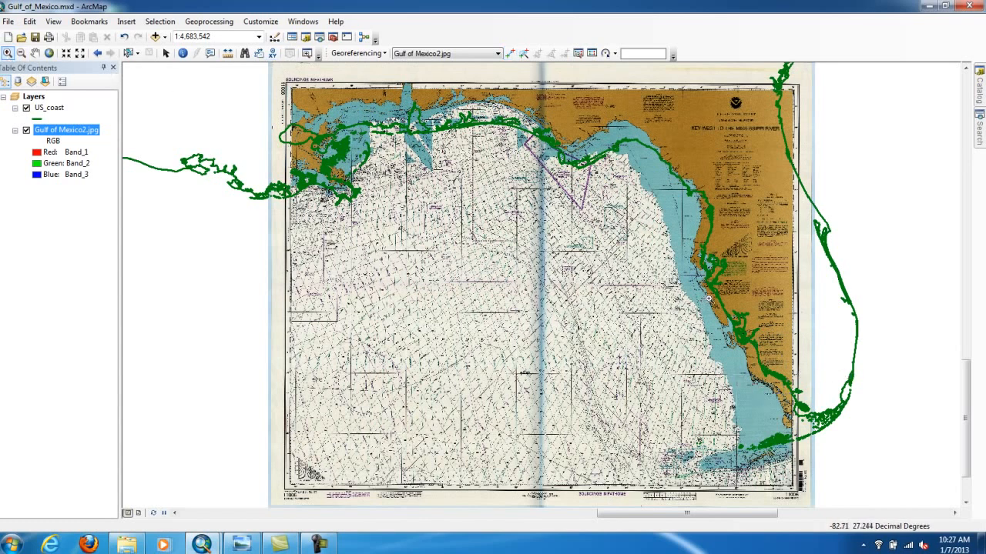
pyautogui.click(755, 344)
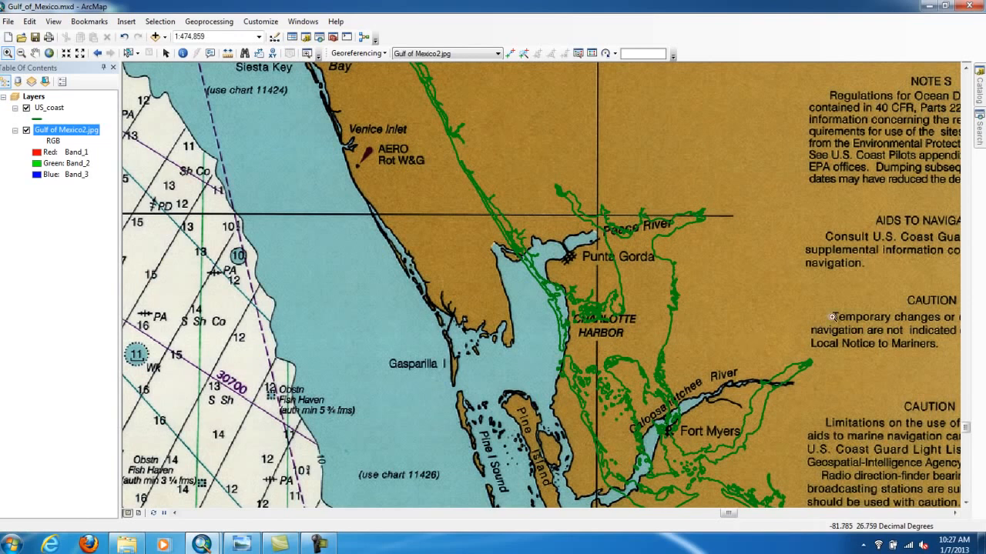
pyautogui.click(35, 52)
pyautogui.moveTo(506, 355); pyautogui.dragTo(485, 203)
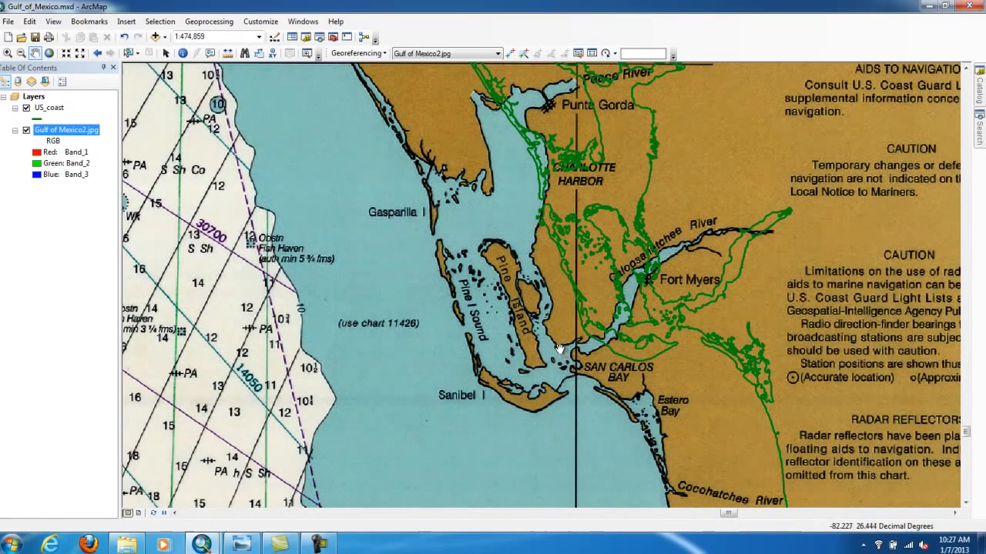
pyautogui.scroll(1, 561, 353)
pyautogui.click(510, 53)
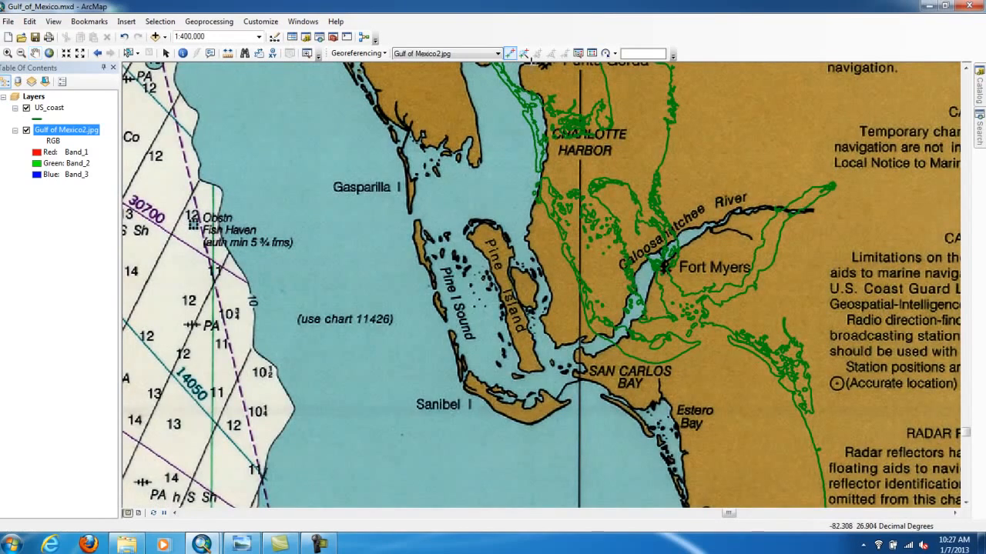
pyautogui.click(554, 348)
pyautogui.click(681, 296)
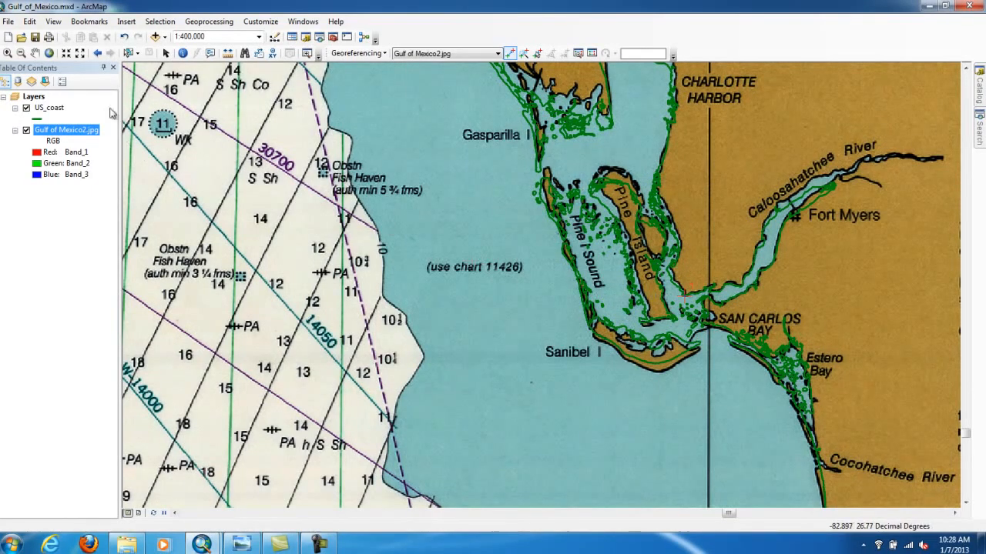
# Add a control point linking the chart's headland on Lake Borgne's southwest shore, east of New Orleans, to the matching point on US_coast
pyautogui.rightClick(59, 131)
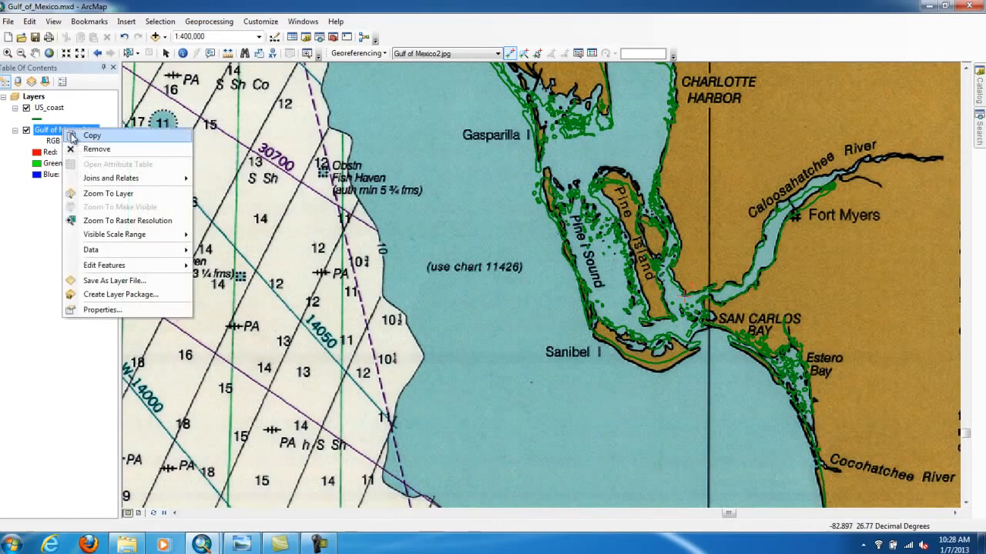
pyautogui.click(119, 197)
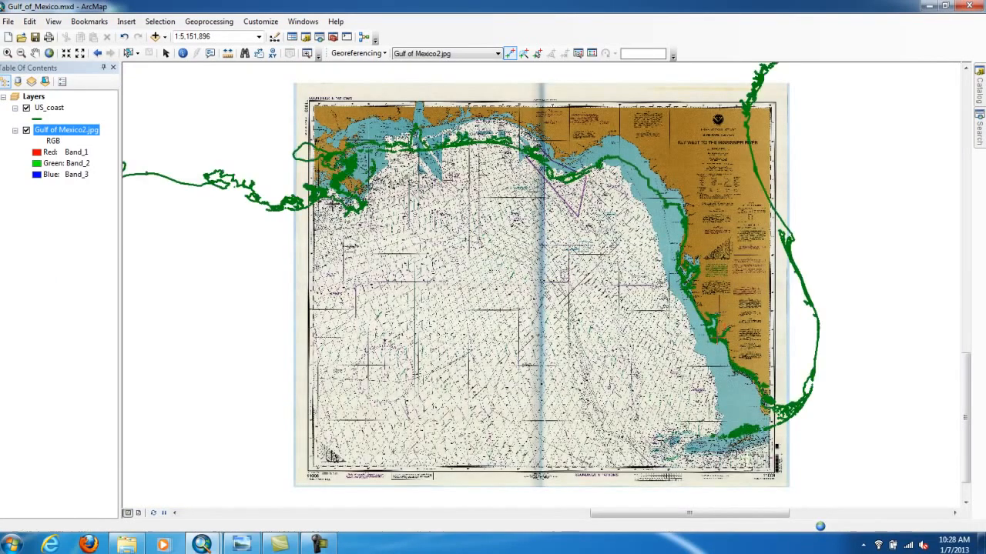
pyautogui.click(7, 52)
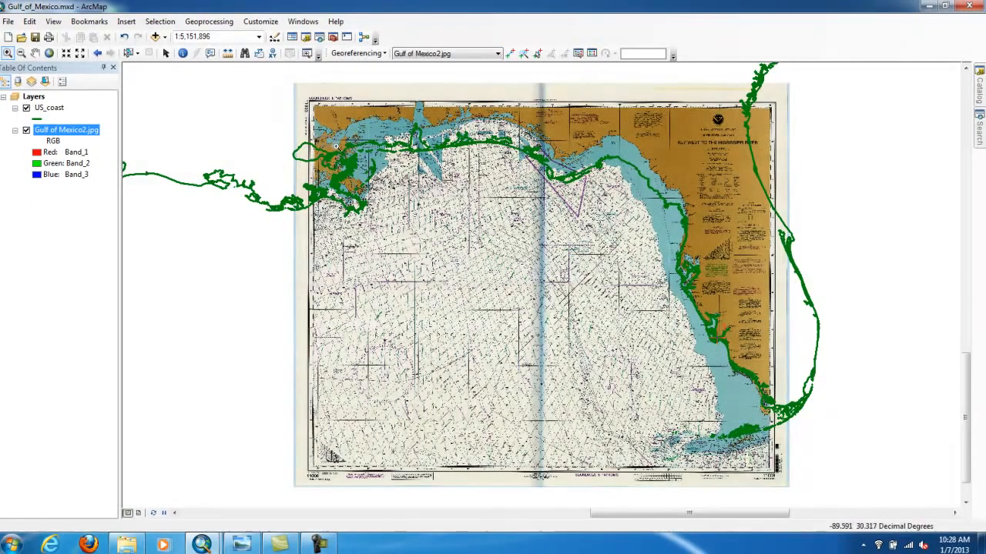
pyautogui.moveTo(317, 137); pyautogui.dragTo(356, 160)
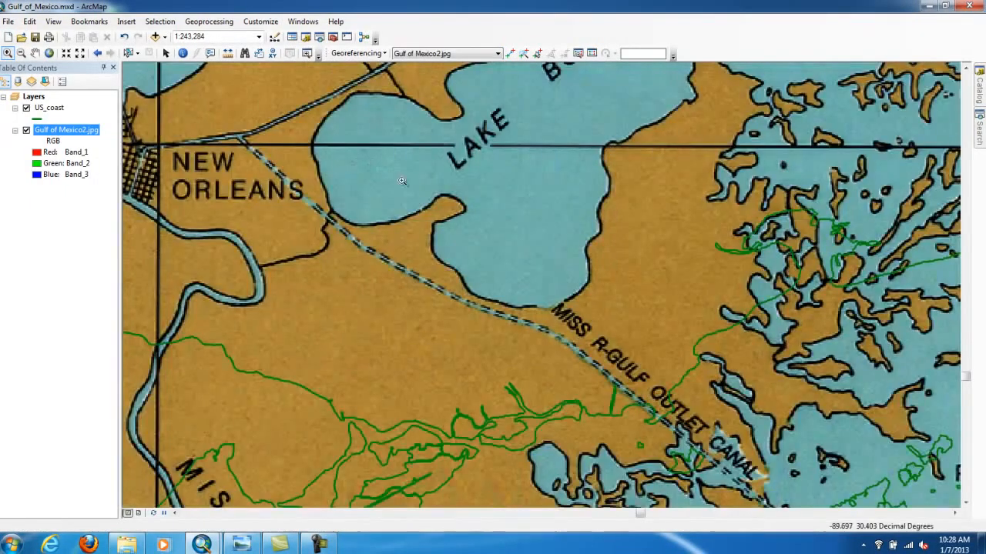
pyautogui.scroll(1, 452, 224)
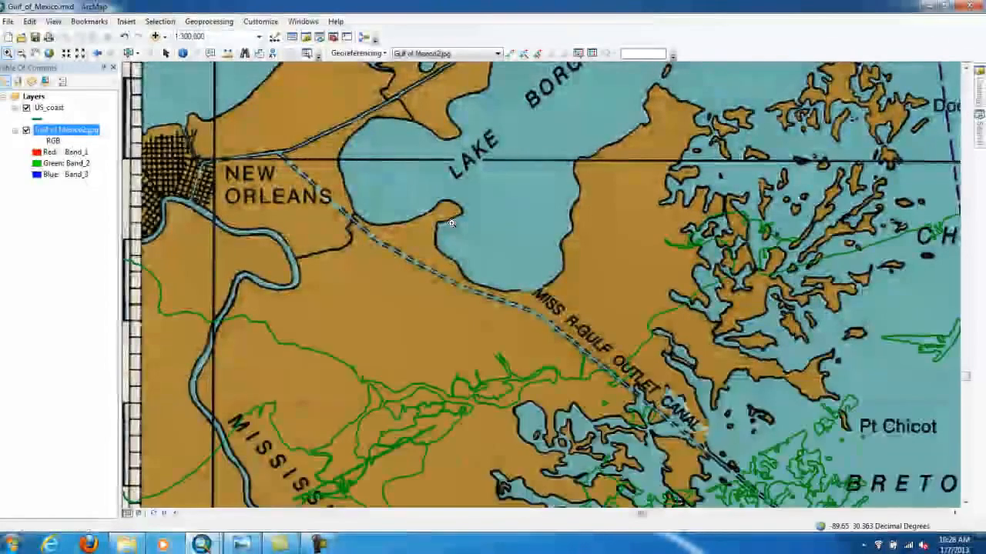
pyautogui.scroll(1, 458, 226)
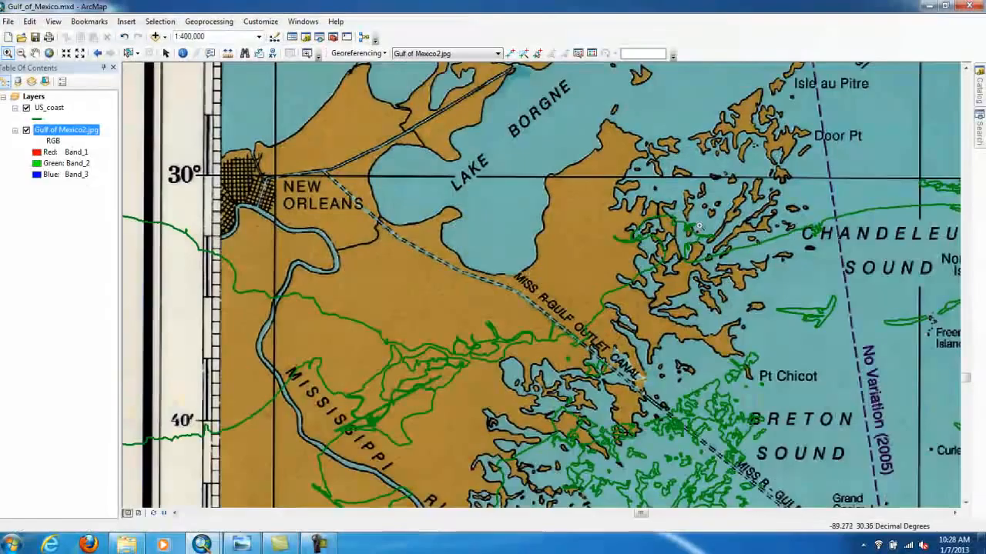
pyautogui.click(509, 53)
pyautogui.click(460, 217)
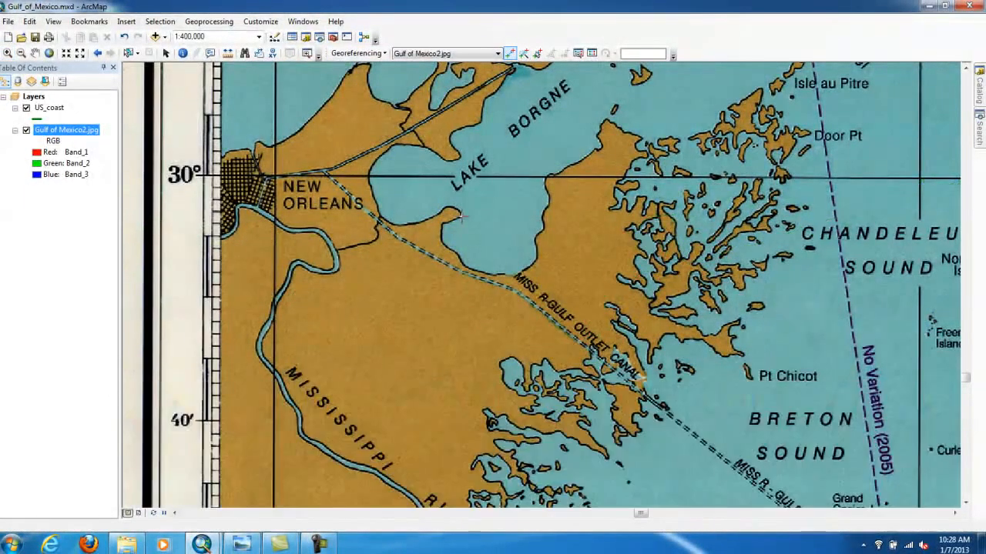
pyautogui.click(411, 489)
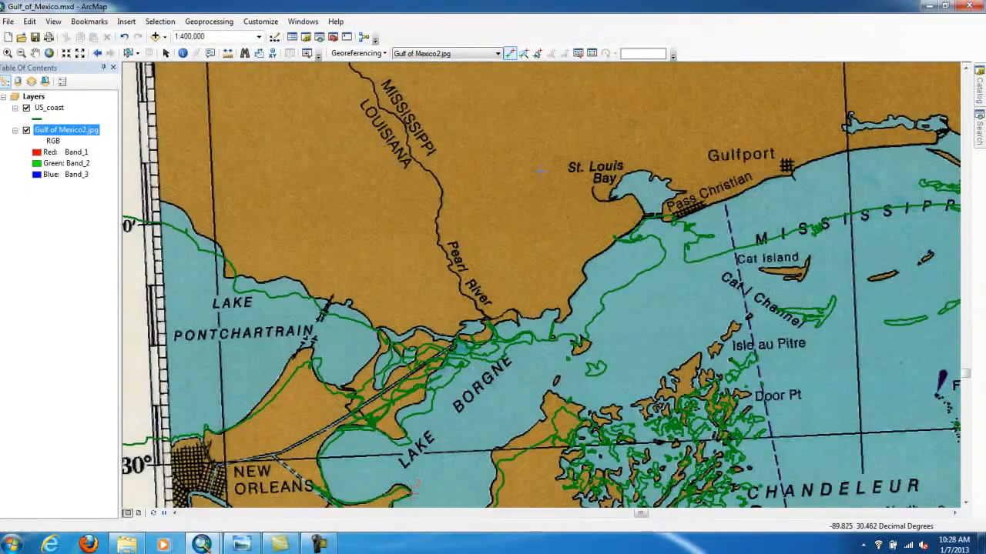
# Start a control point on the chart's 25° N, 90° W graticule intersection near its southwest corner
pyautogui.rightClick(82, 130)
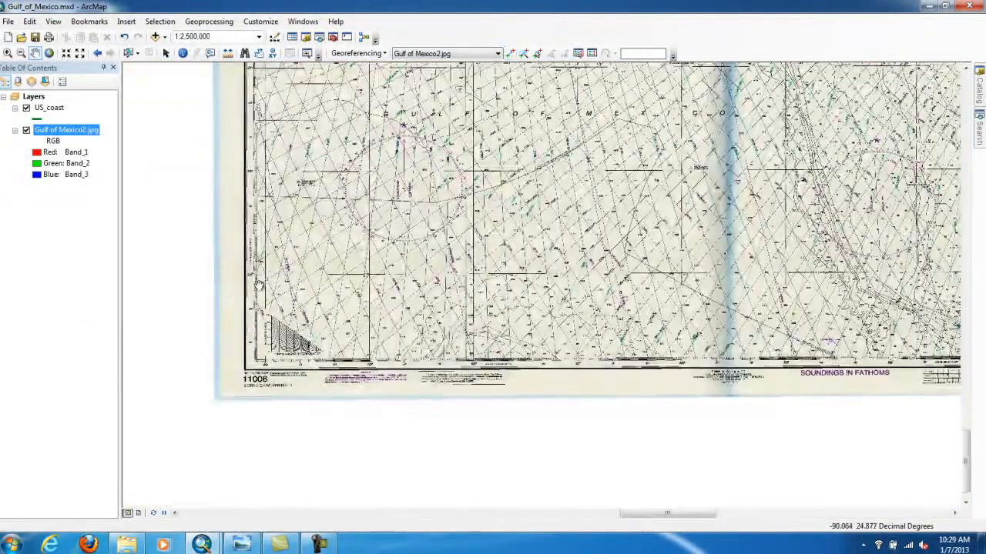
pyautogui.scroll(2, 258, 277)
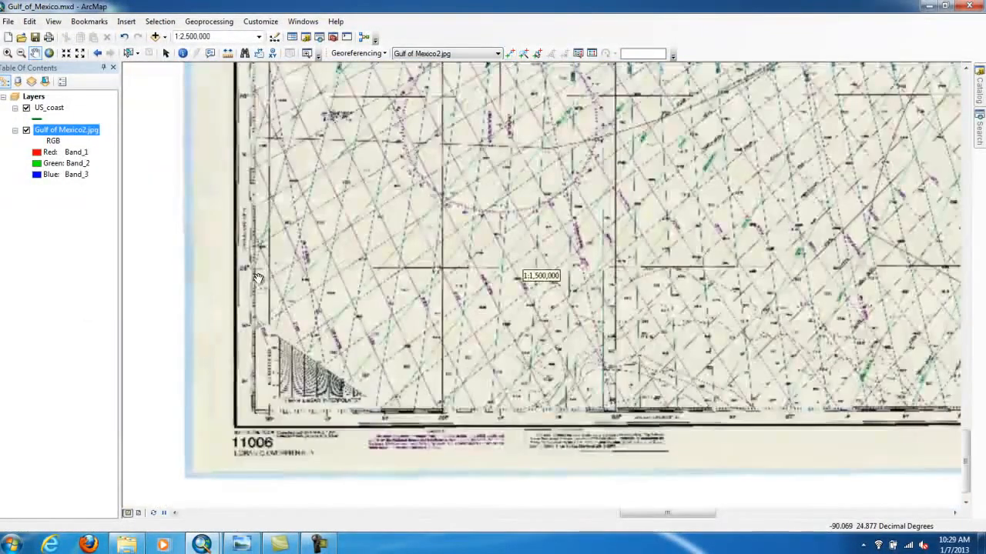
pyautogui.scroll(-4, 258, 277)
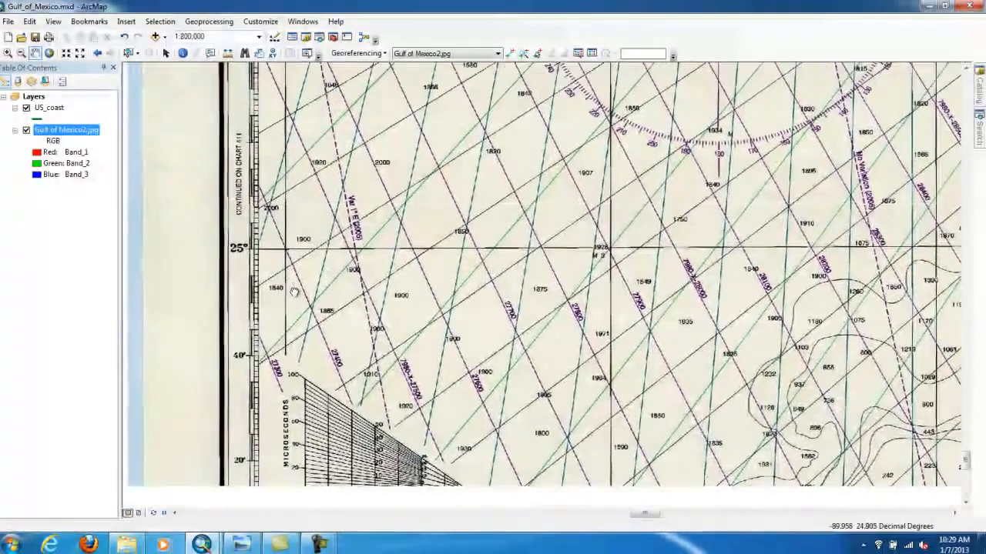
pyautogui.moveTo(293, 291); pyautogui.dragTo(287, 254)
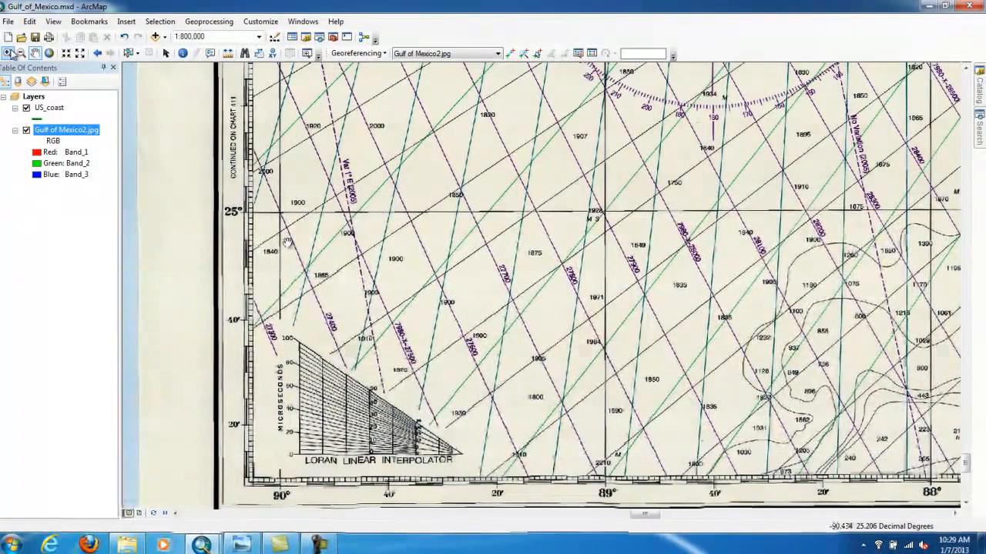
pyautogui.scroll(-2, 278, 210)
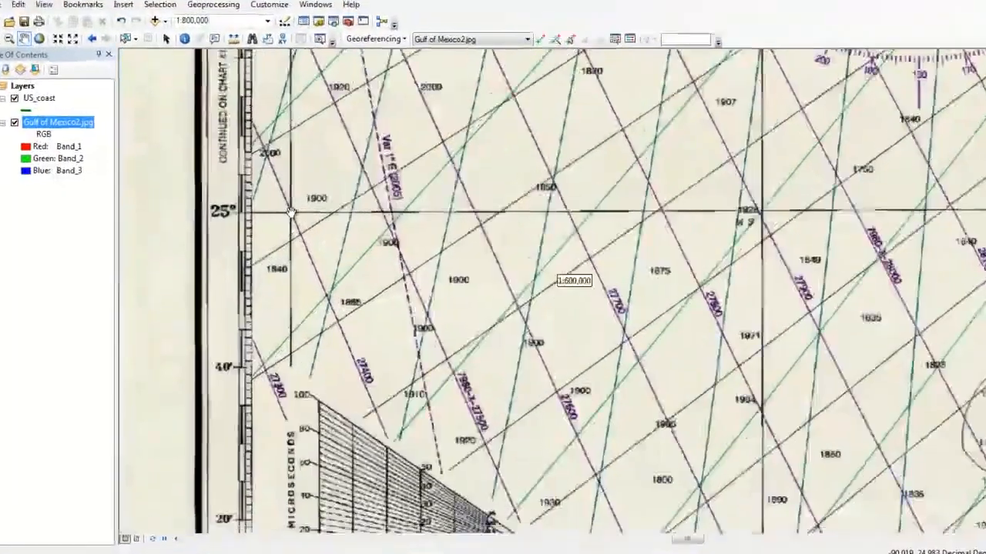
pyautogui.scroll(-2, 335, 202)
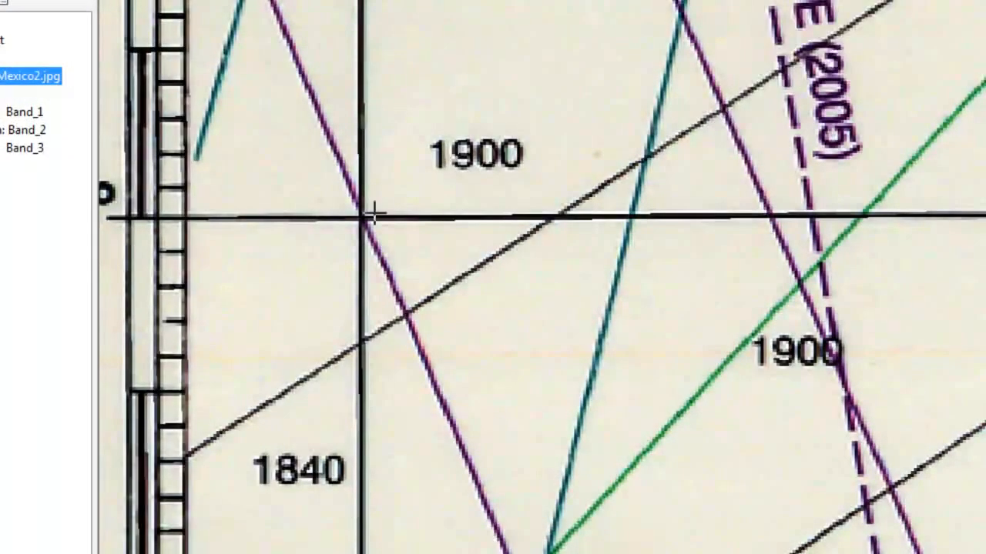
pyautogui.click(361, 220)
# Enter the control point's map coordinates as X -90.00000 and Y 25.00000
pyautogui.rightClick(360, 220)
pyautogui.click(411, 228)
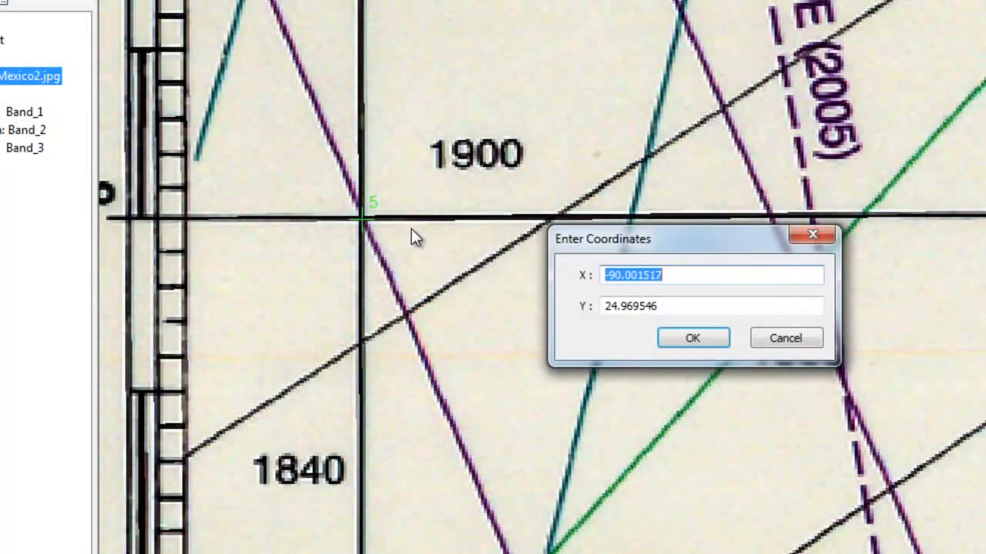
pyautogui.moveTo(684, 279); pyautogui.dragTo(638, 280)
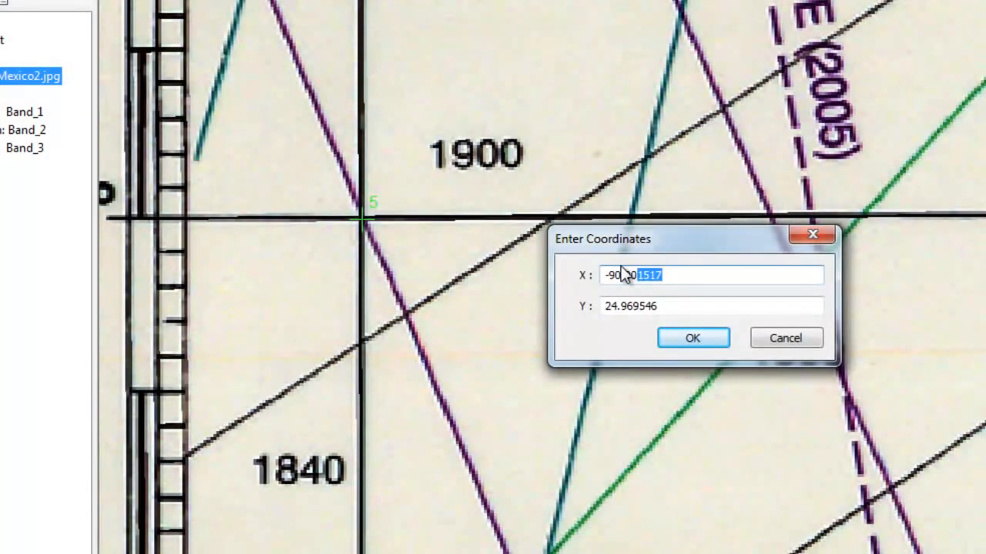
pyautogui.write('00000')
pyautogui.moveTo(675, 308); pyautogui.dragTo(609, 318)
pyautogui.write('5')
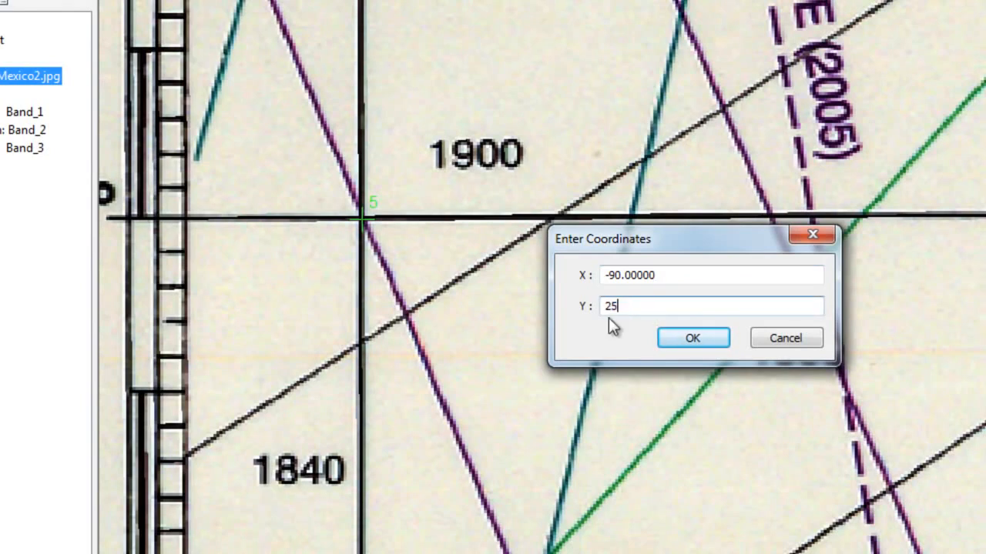
pyautogui.write('.00000')
pyautogui.click(709, 339)
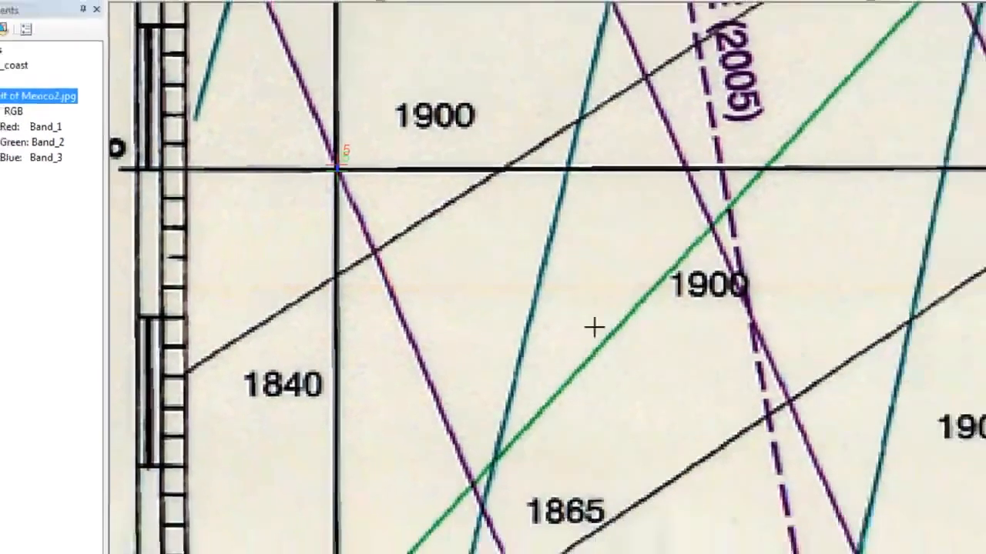
# Show the full chart and examine all control points' residuals and the transformation options in an enlarged link table
pyautogui.rightClick(81, 129)
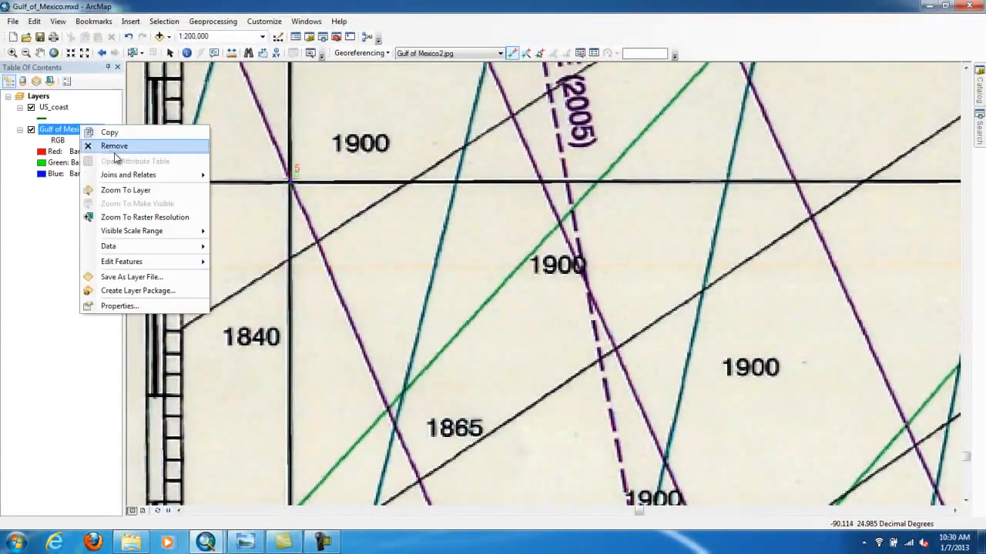
pyautogui.click(142, 186)
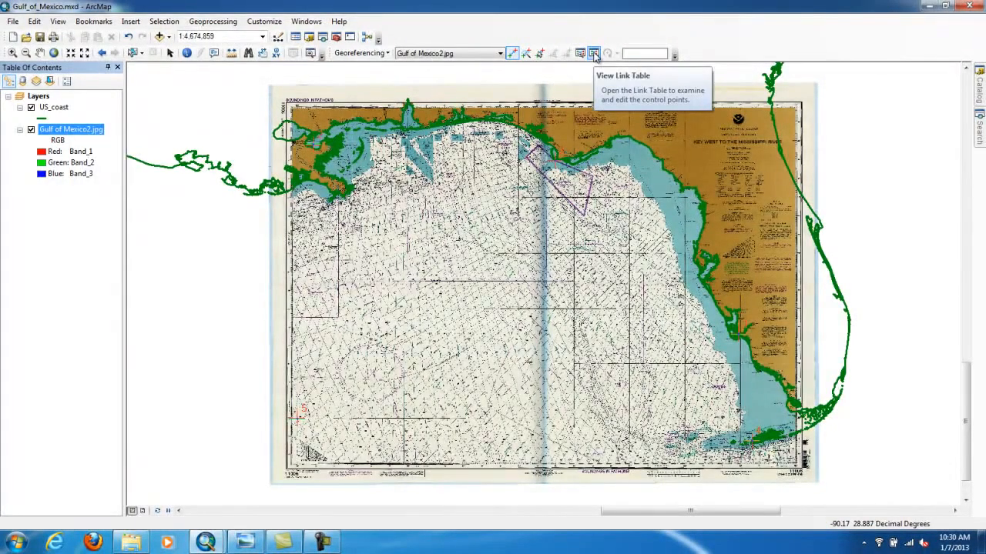
pyautogui.click(594, 54)
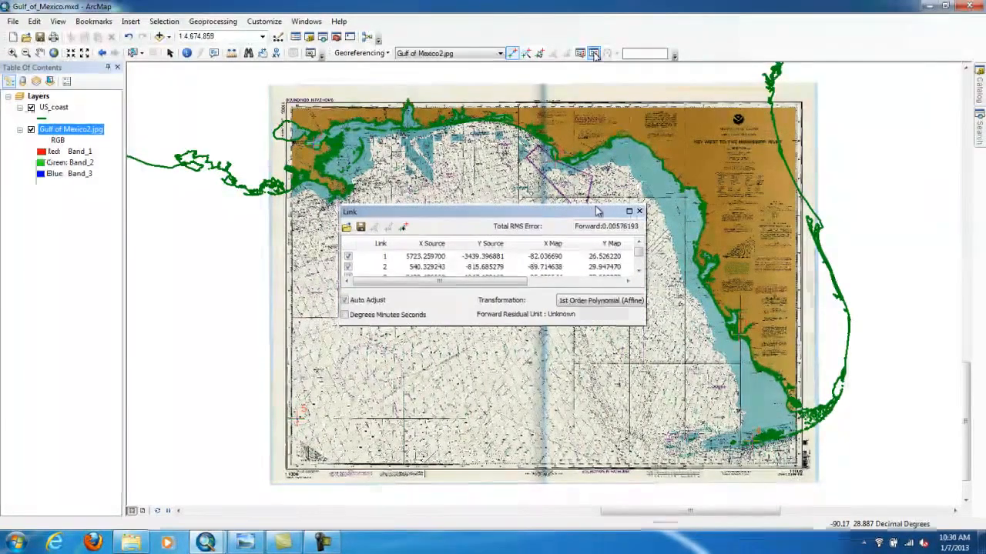
pyautogui.moveTo(597, 209); pyautogui.dragTo(583, 171)
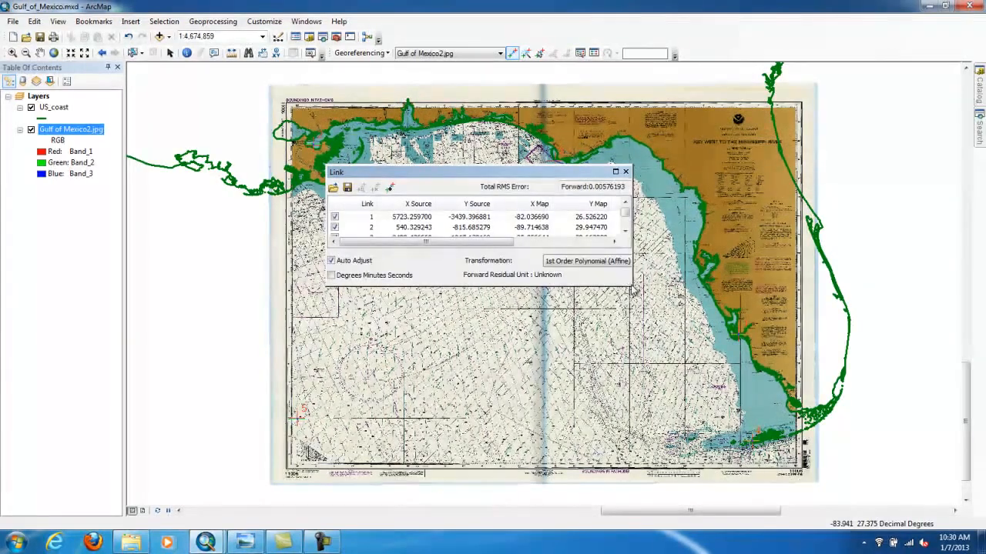
pyautogui.moveTo(630, 285); pyautogui.dragTo(794, 401)
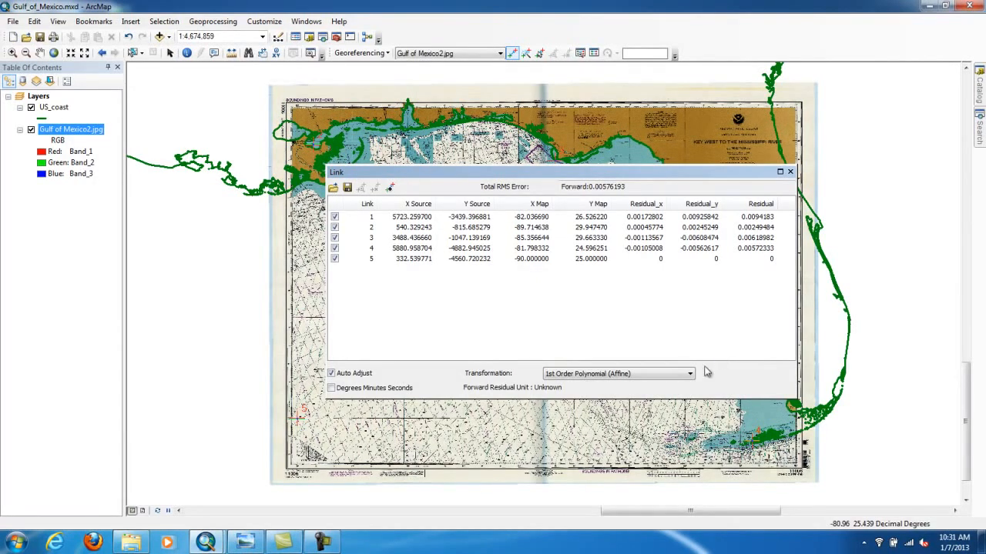
pyautogui.click(685, 375)
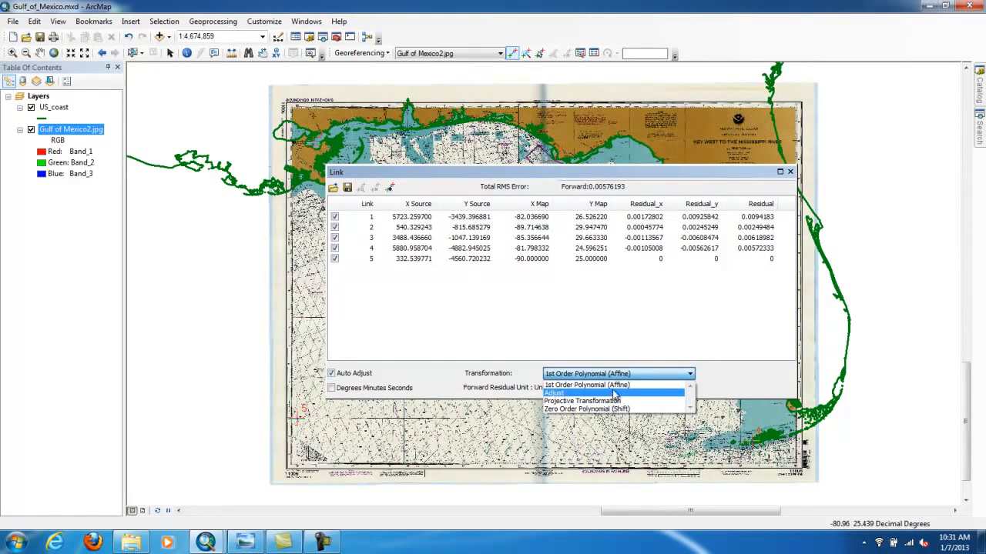
pyautogui.click(727, 383)
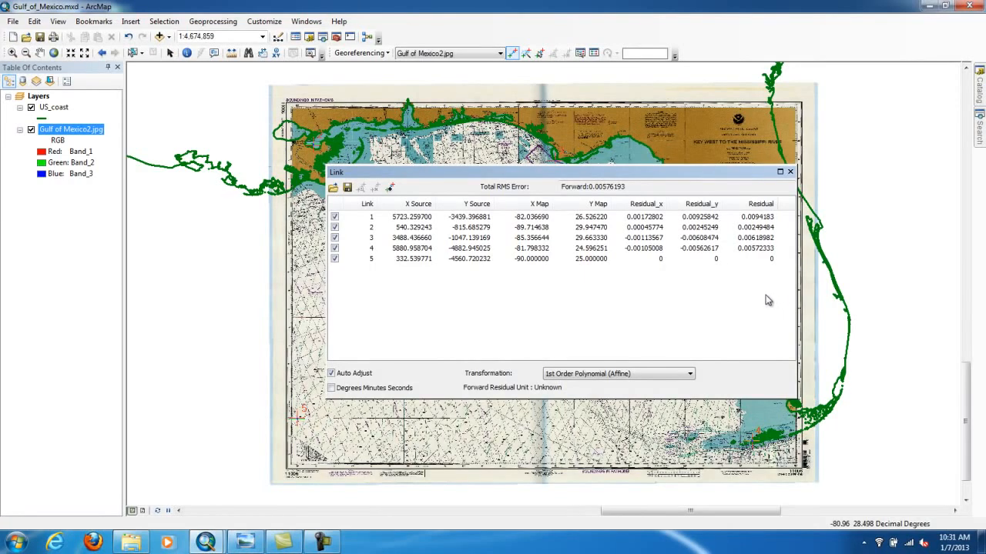
# Delete link 1, the control point with the largest residual, and close the link table
pyautogui.click(759, 219)
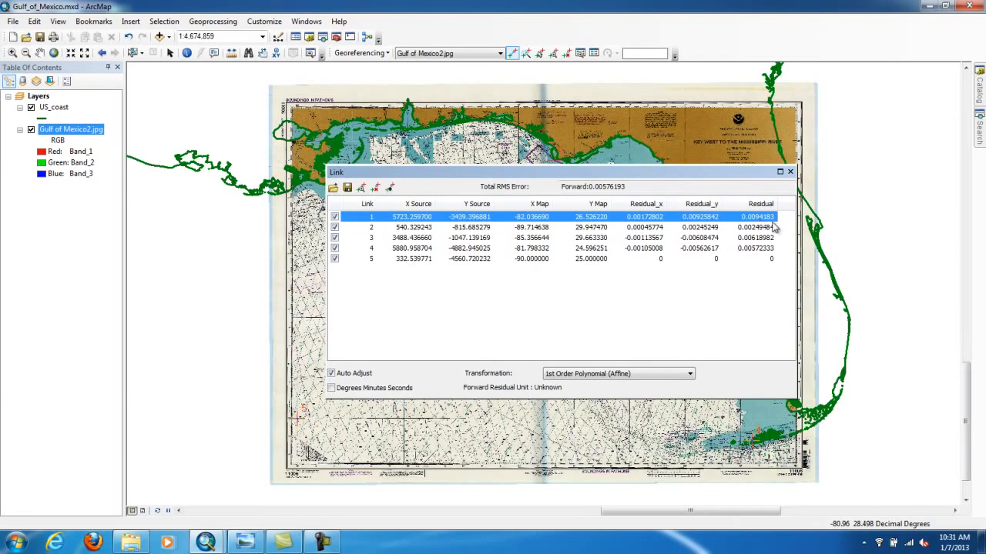
pyautogui.click(375, 190)
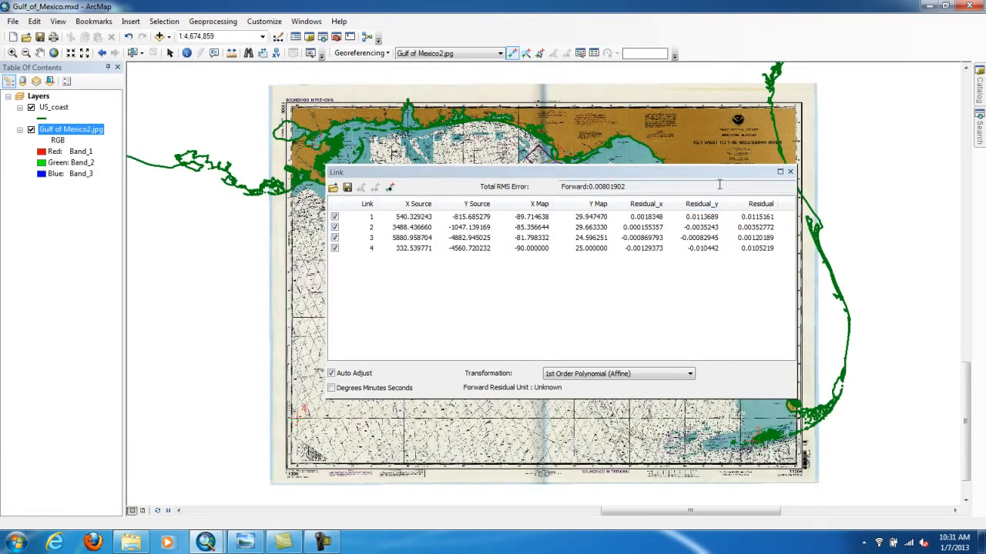
pyautogui.moveTo(725, 177); pyautogui.dragTo(738, 219)
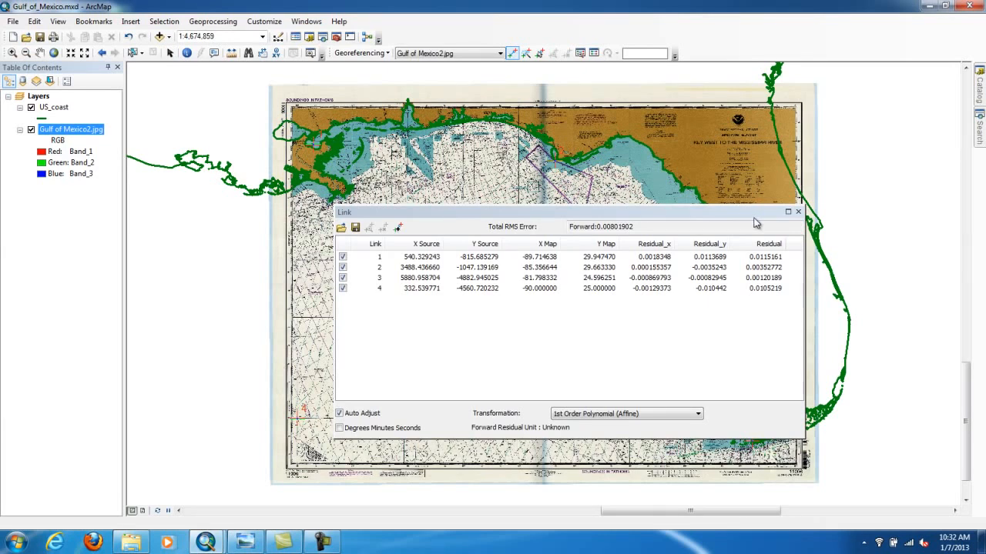
pyautogui.click(798, 212)
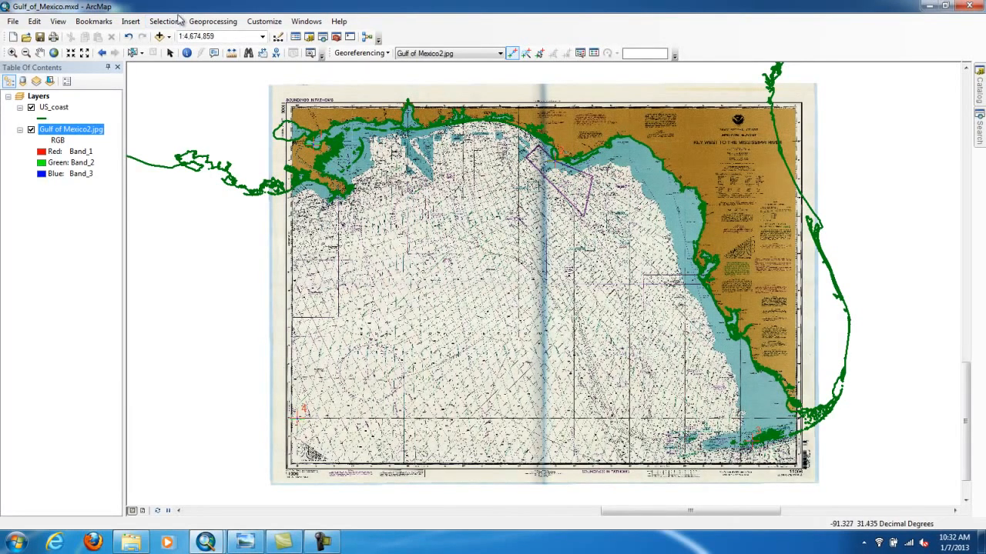
# Add a replacement control point on Florida's northwestern Gulf coast and save the link table as the text file GCPs_1
pyautogui.click(12, 52)
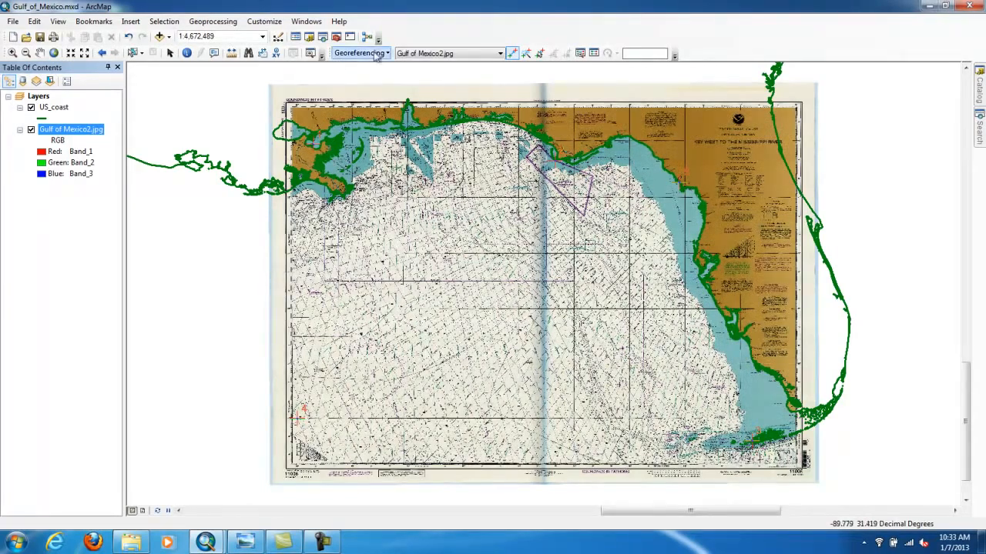
pyautogui.click(594, 54)
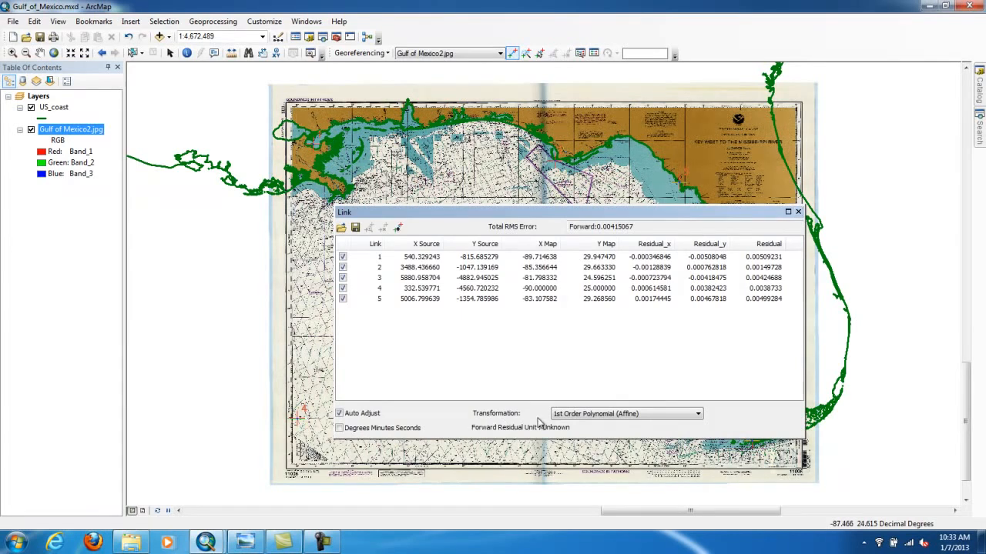
pyautogui.click(355, 229)
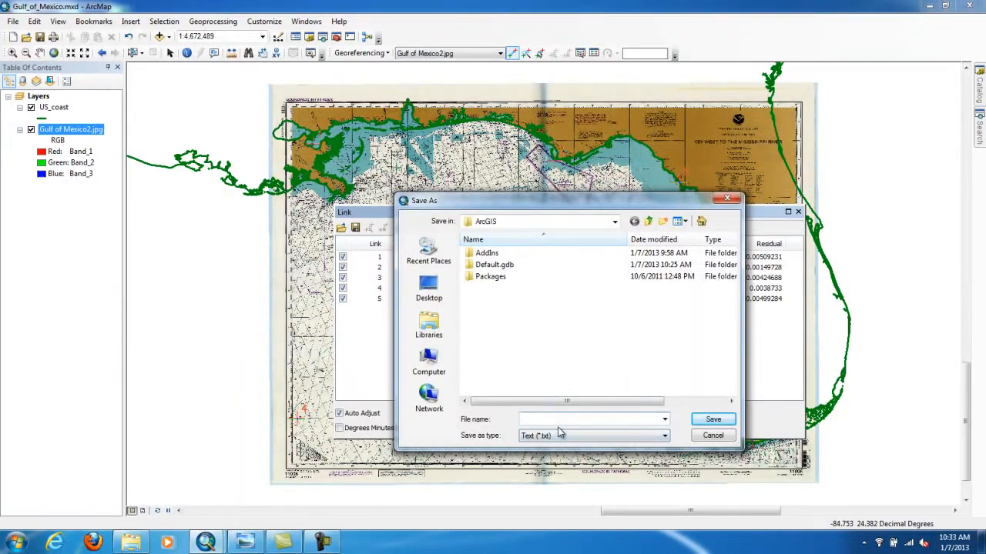
pyautogui.write('GCPS')
pyautogui.press('BackSpace')
pyautogui.write('s_1')
pyautogui.click(728, 422)
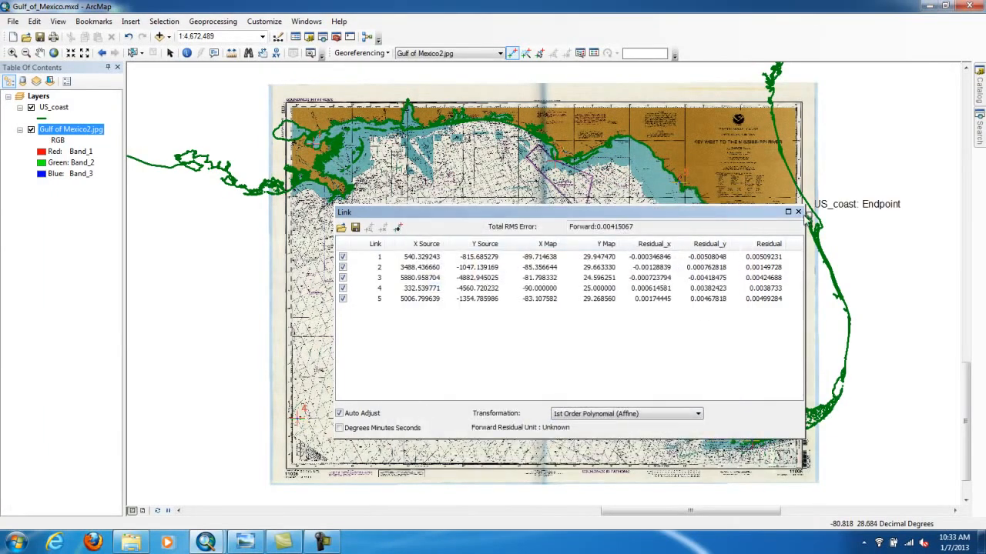
pyautogui.click(797, 212)
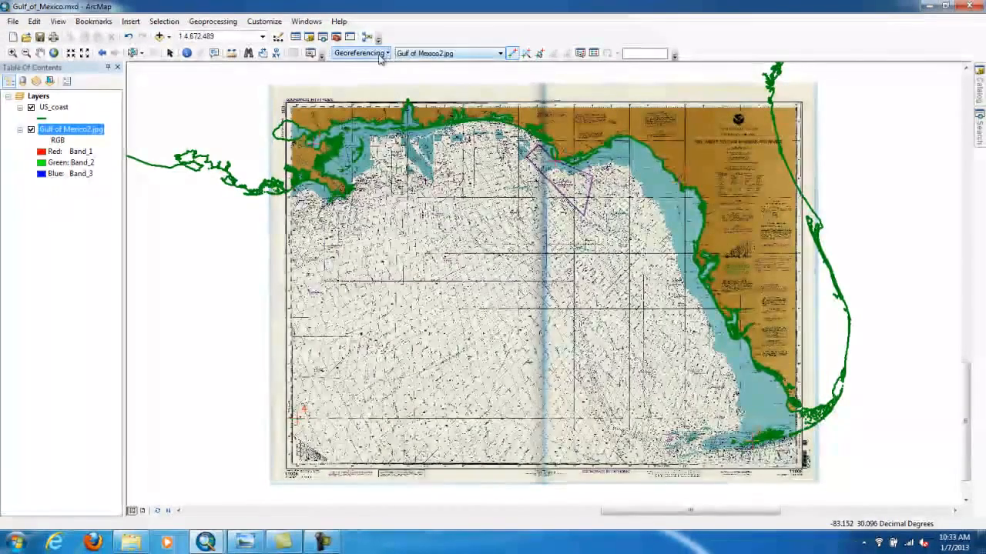
pyautogui.click(385, 54)
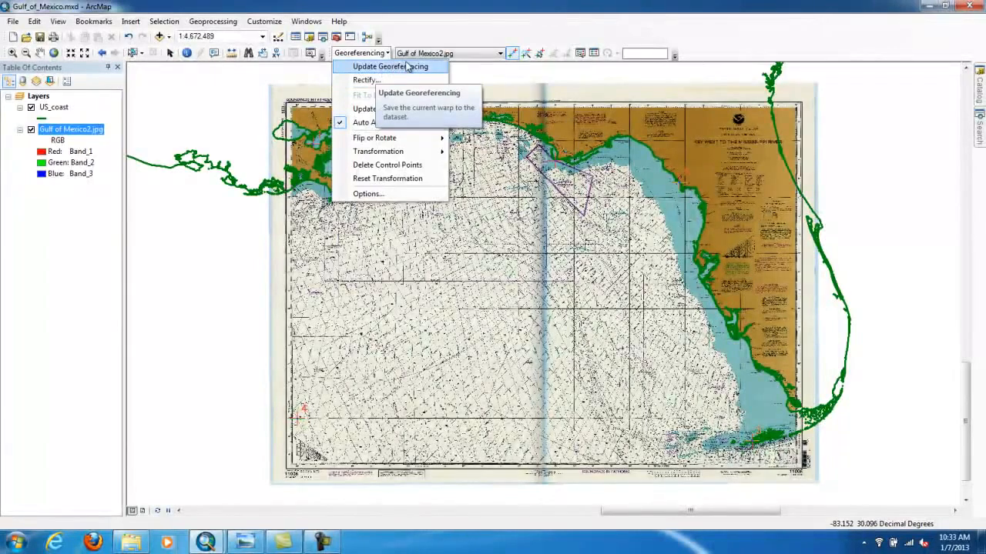
pyautogui.click(371, 82)
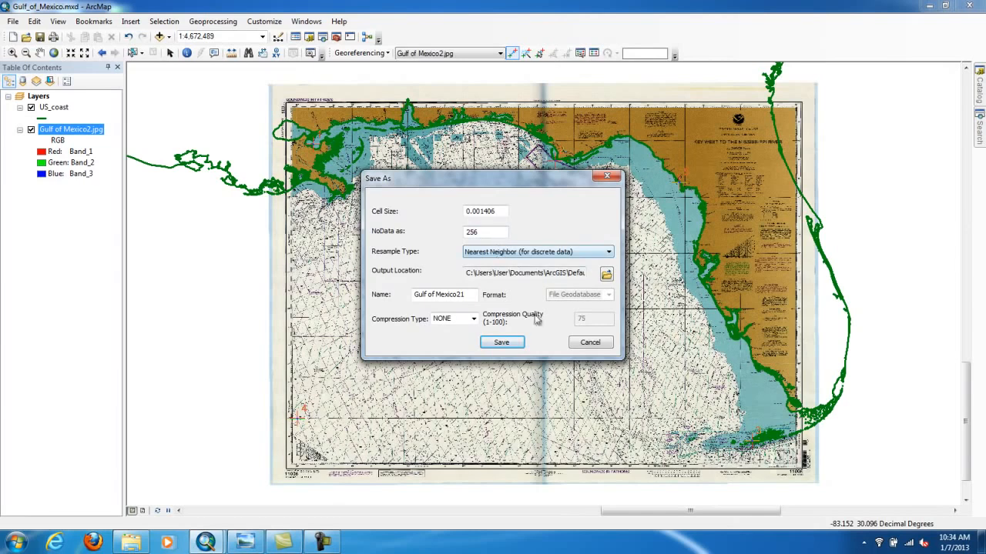
pyautogui.doubleClick(473, 231)
pyautogui.write('0')
pyautogui.click(592, 343)
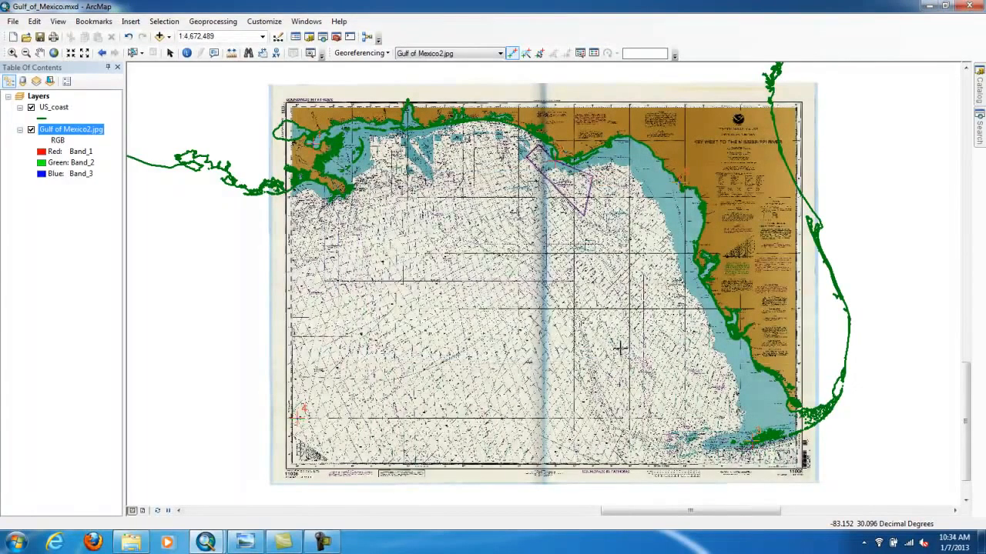
# Save the current warp to the Gulf of Mexico2.jpg dataset with Update Georeferencing
pyautogui.click(374, 54)
pyautogui.click(393, 69)
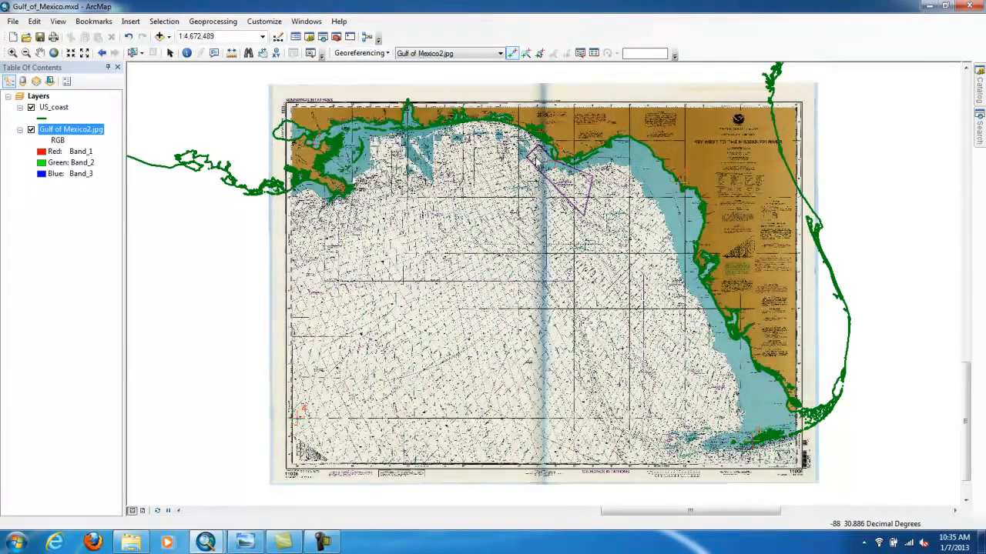